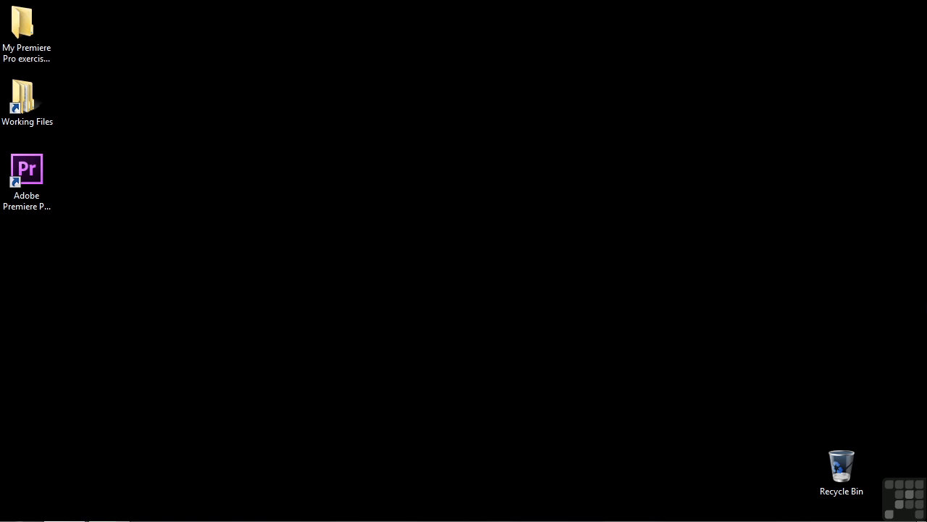
Launch Adobe Premiere Pro, open the project 0303-preferences.prproj and show its project contents.
double_click(36, 177)
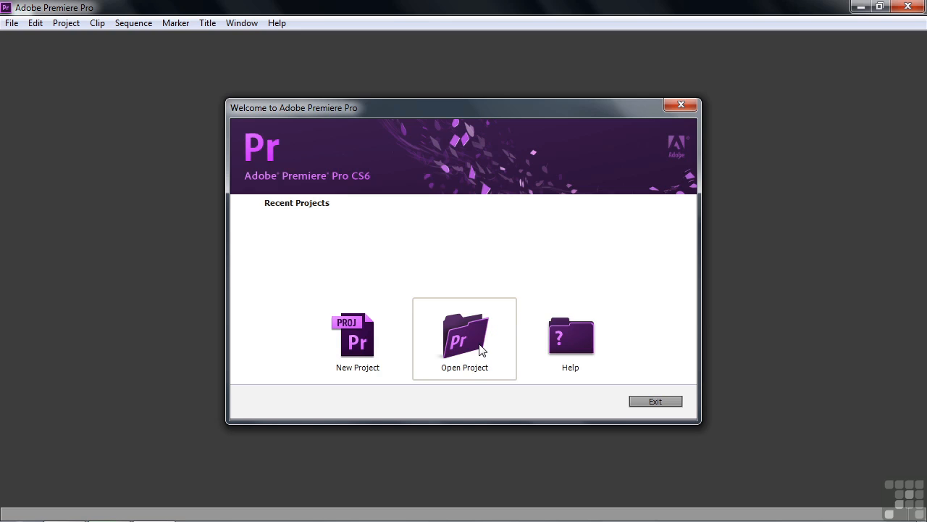
click(471, 348)
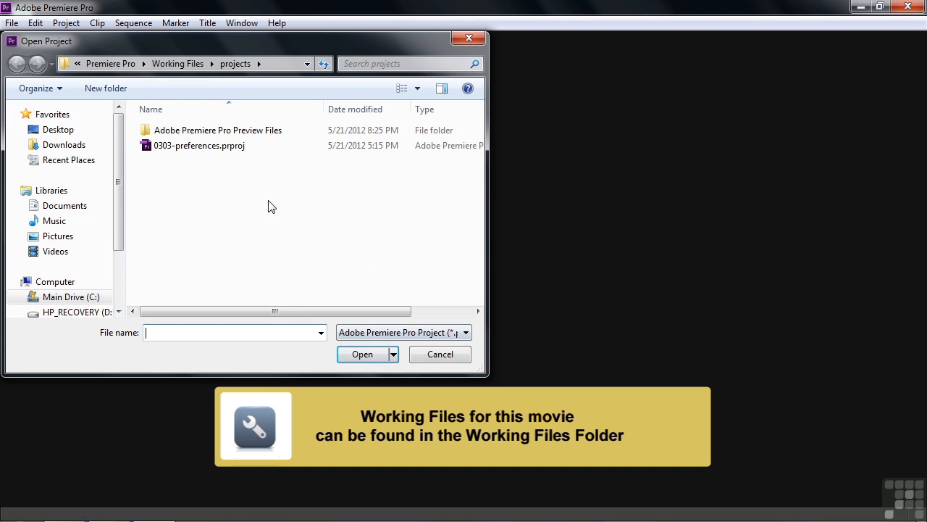
double_click(148, 146)
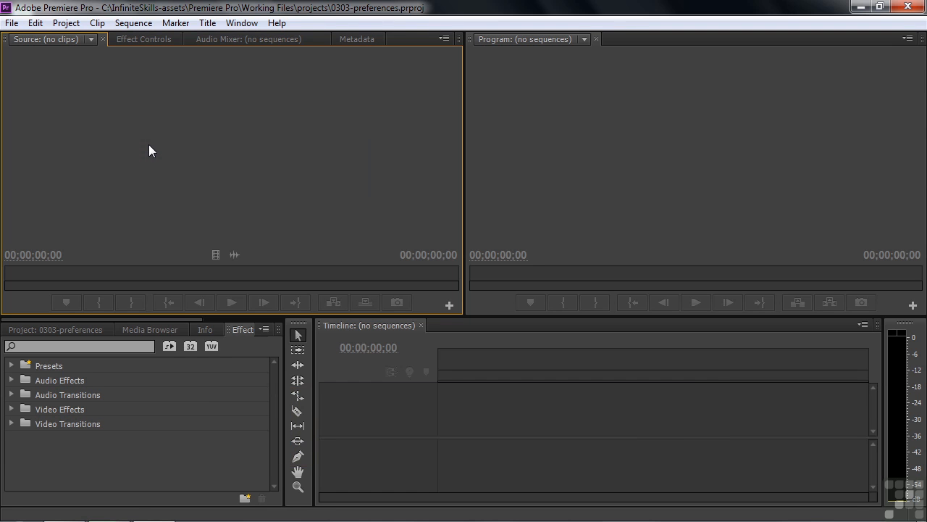
click(75, 330)
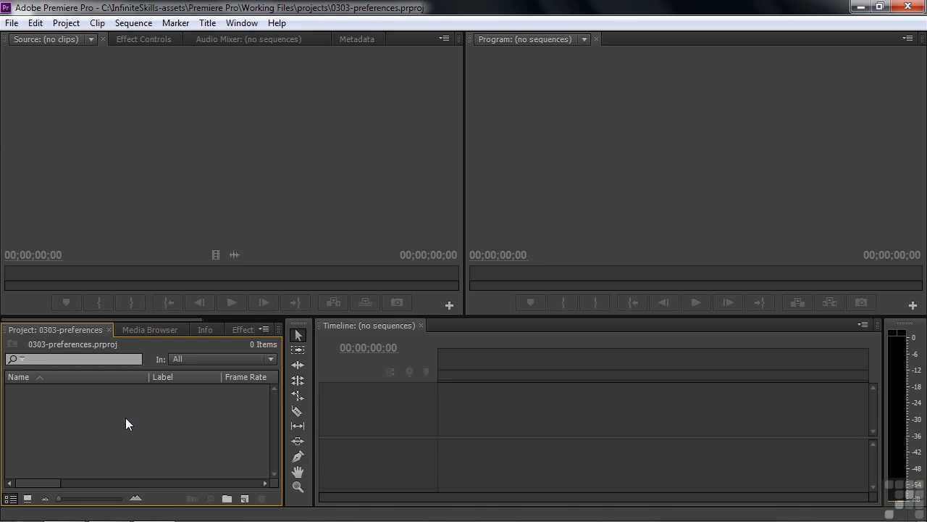
Examine the Auto Save and General preferences, then close them without making changes.
click(39, 23)
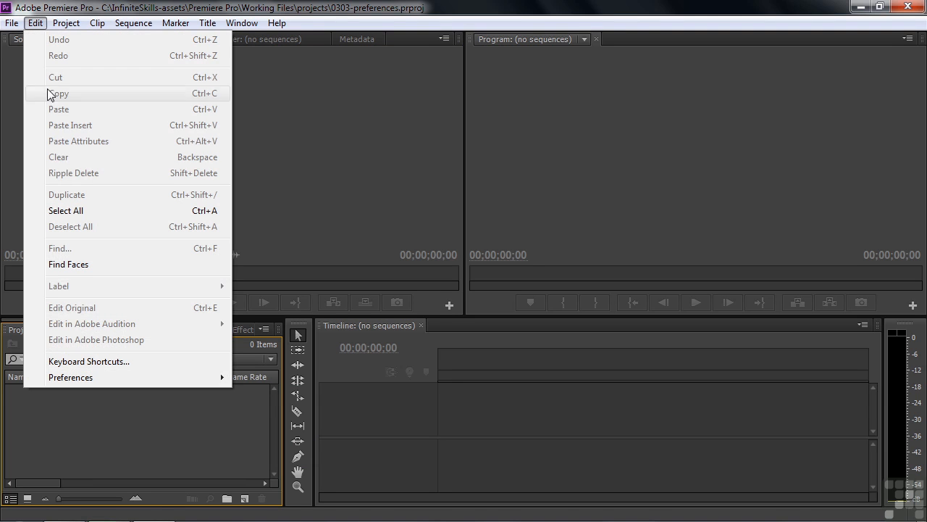
mouse_move(90, 383)
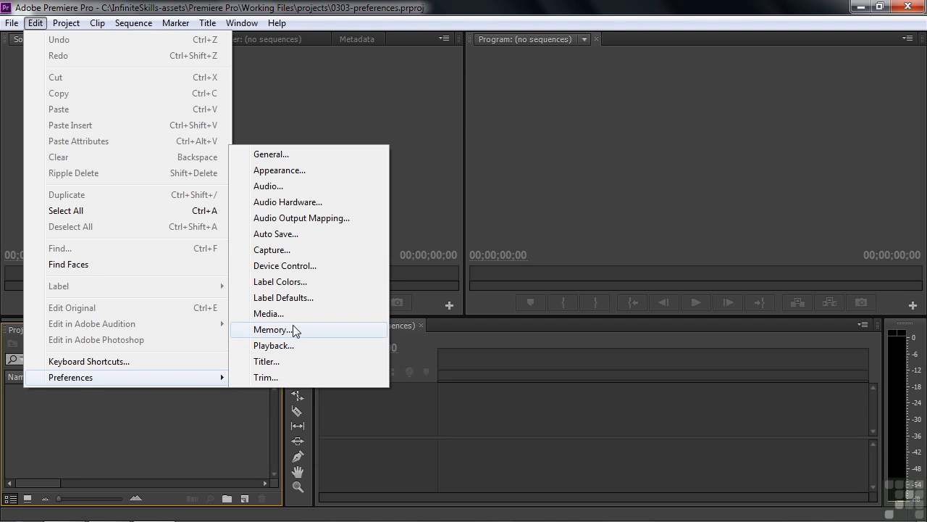
click(272, 234)
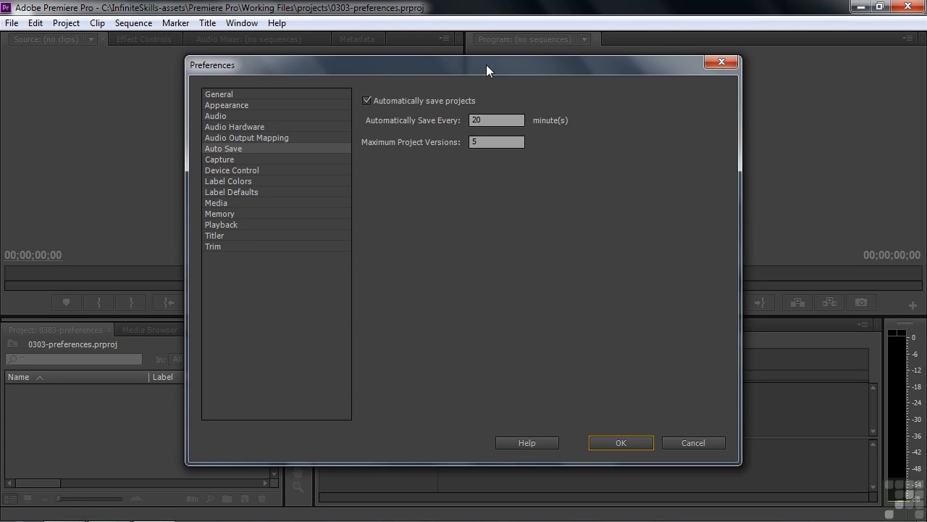
click(227, 92)
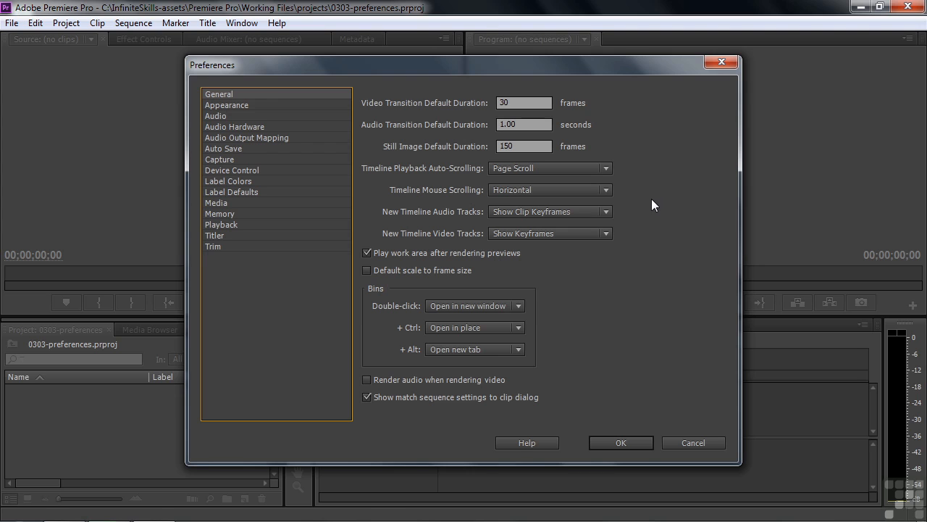
click(685, 443)
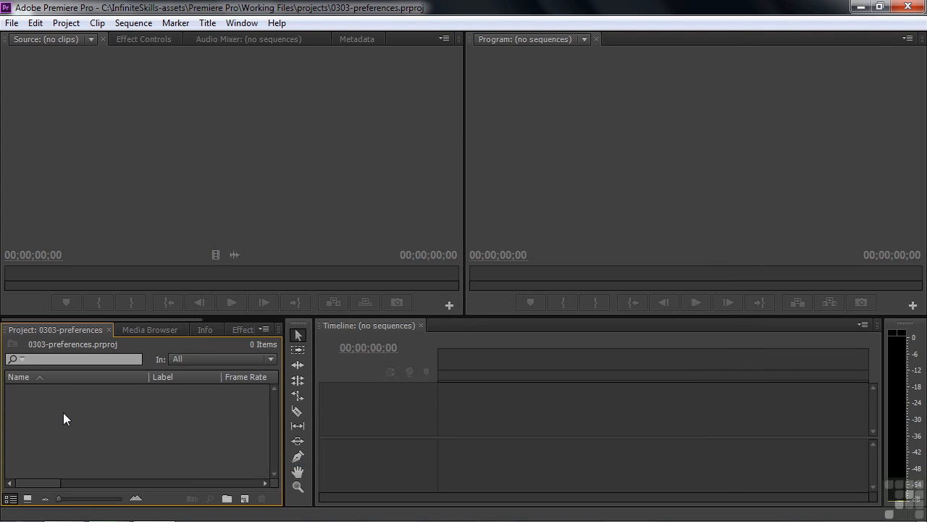
Import scenic-1.mp4 through scenic-5.mp4 from the Digital Juice stock footage folder and create a new sequence from them.
double_click(64, 413)
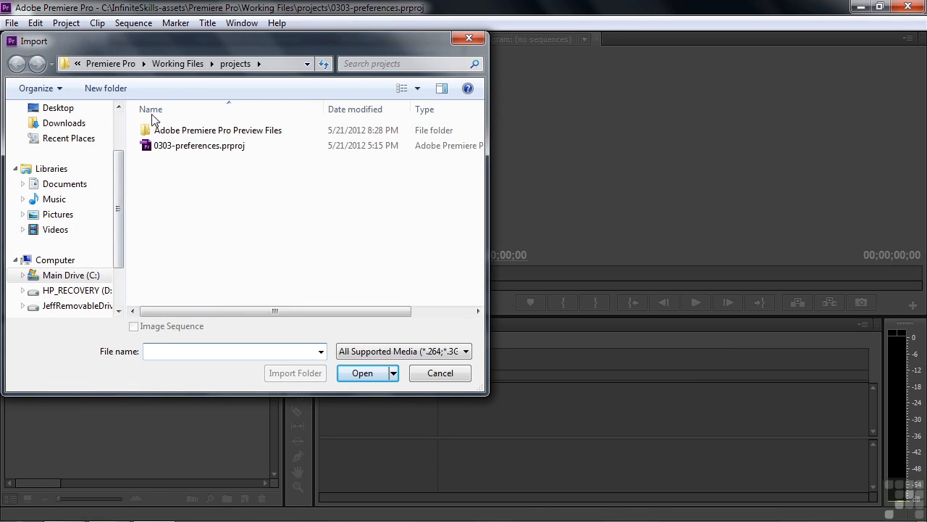
click(178, 63)
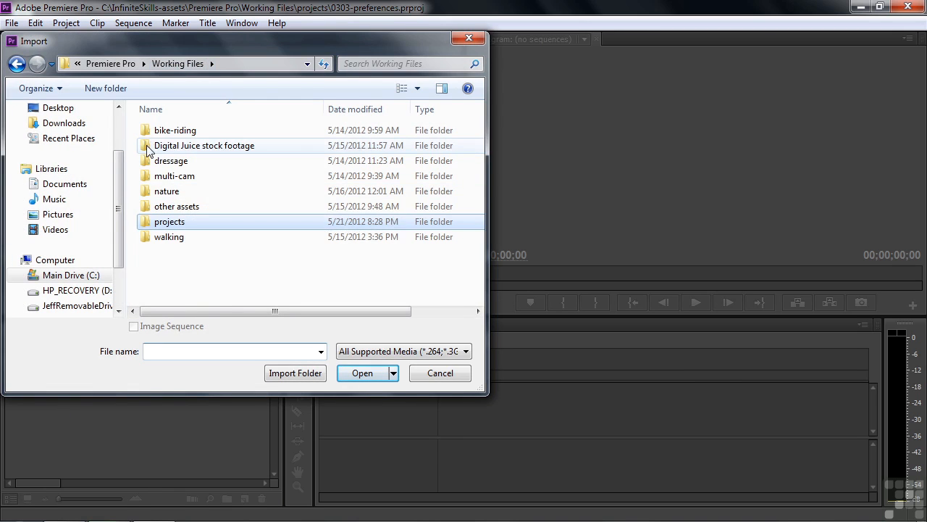
double_click(150, 147)
click(168, 145)
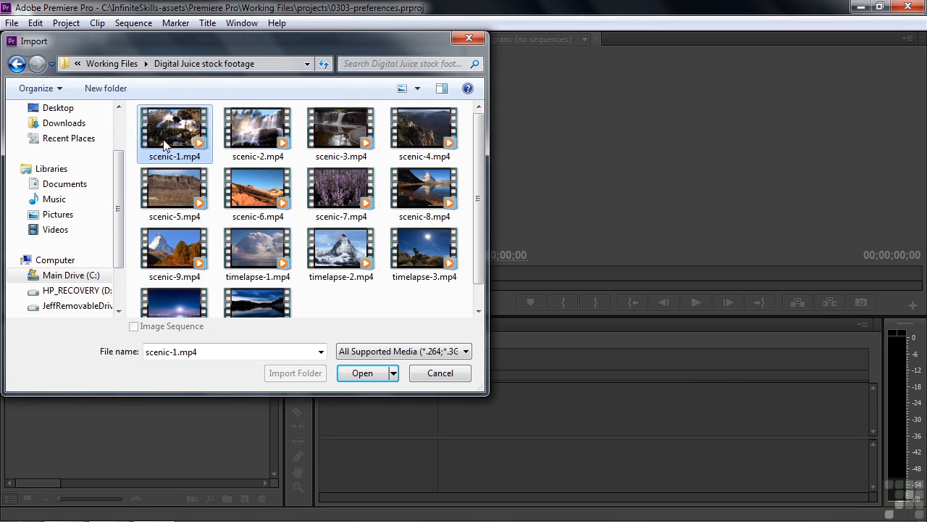
shift+click(180, 188)
click(362, 373)
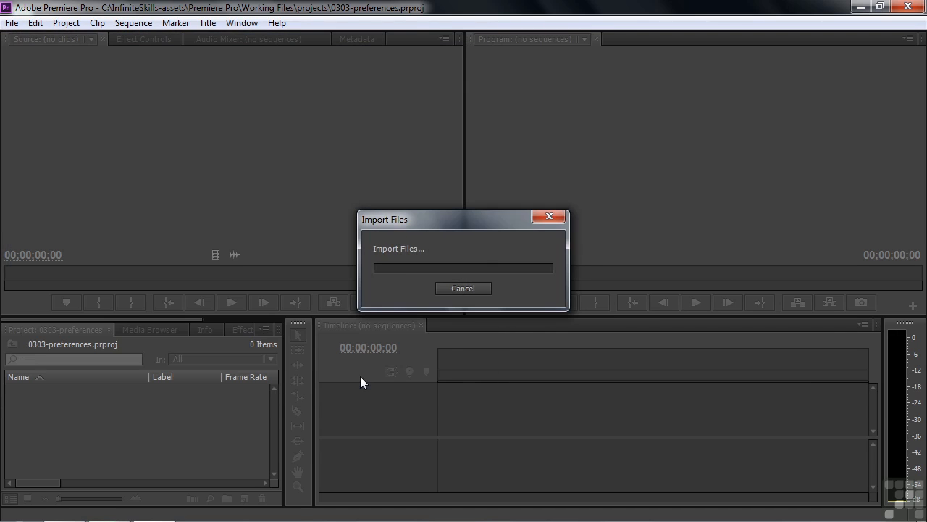
drag(32, 395, 246, 499)
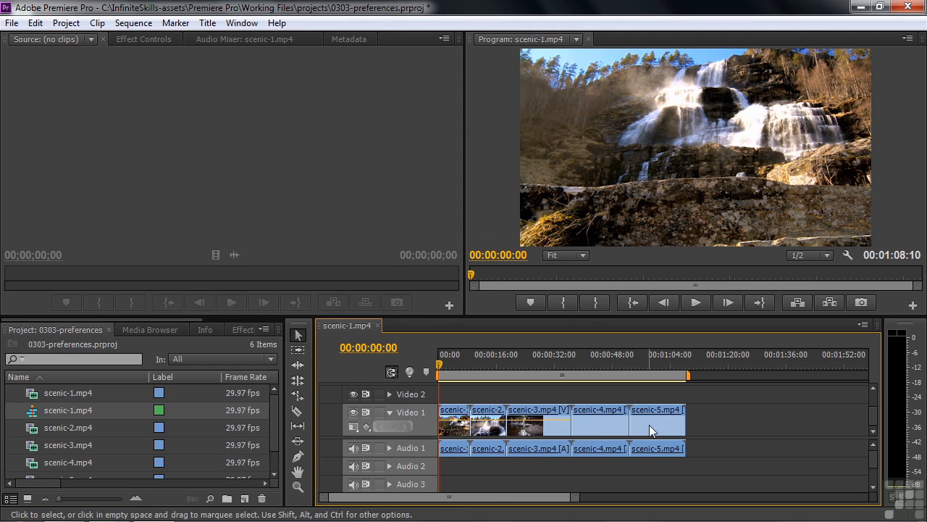
Mute Audio 1 and play the sequence from about 00:00:23:22 to examine how the timeline scrolls during playback.
key(=)
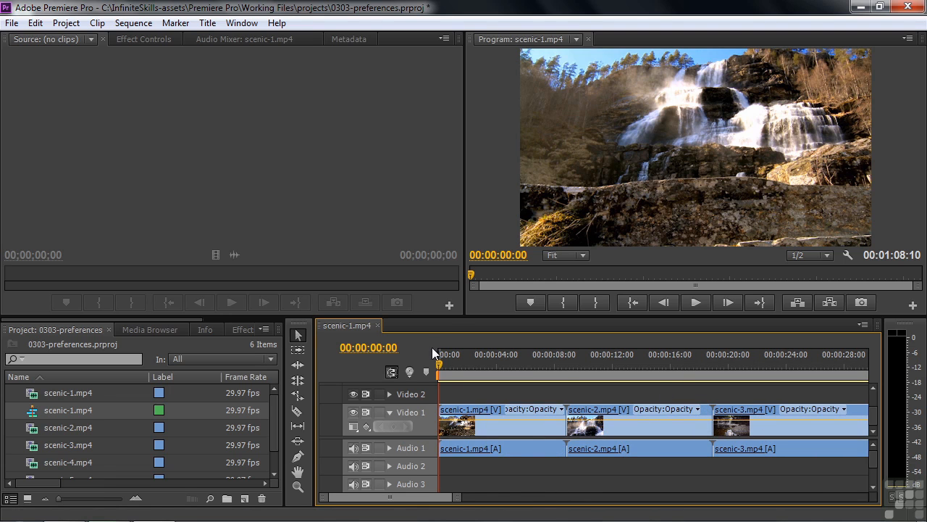
drag(437, 361, 784, 367)
click(354, 447)
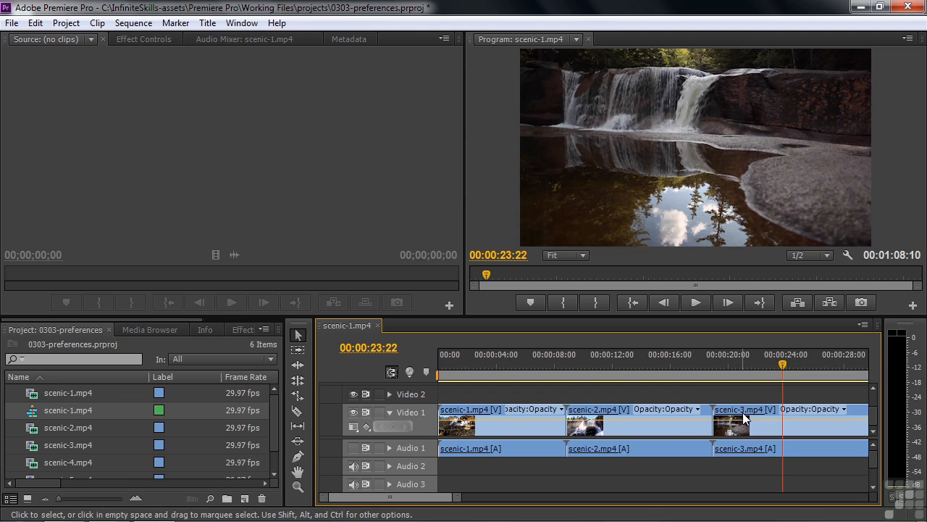
key(space)
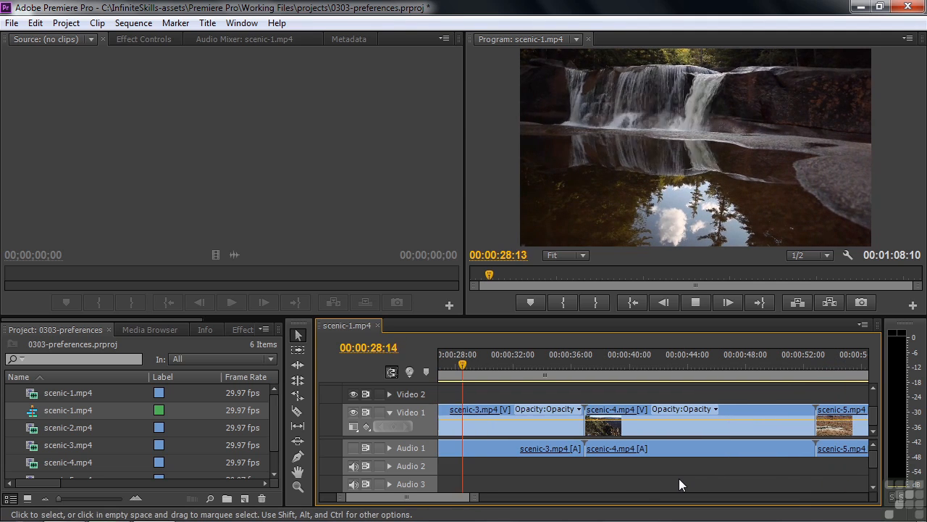
key(space)
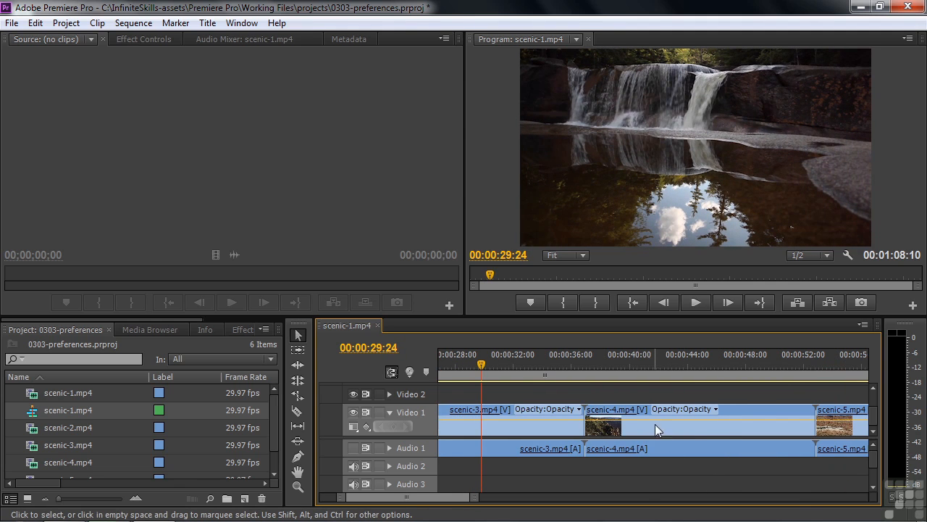
mouse_move(839, 414)
Set the Timeline Playback Auto-Scrolling preference to Smooth Scroll.
click(38, 24)
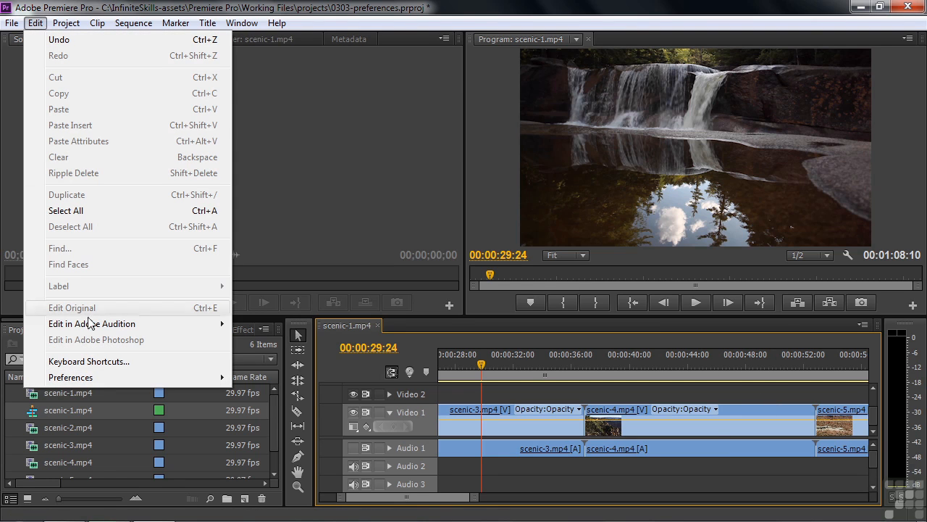
mouse_move(78, 378)
click(331, 154)
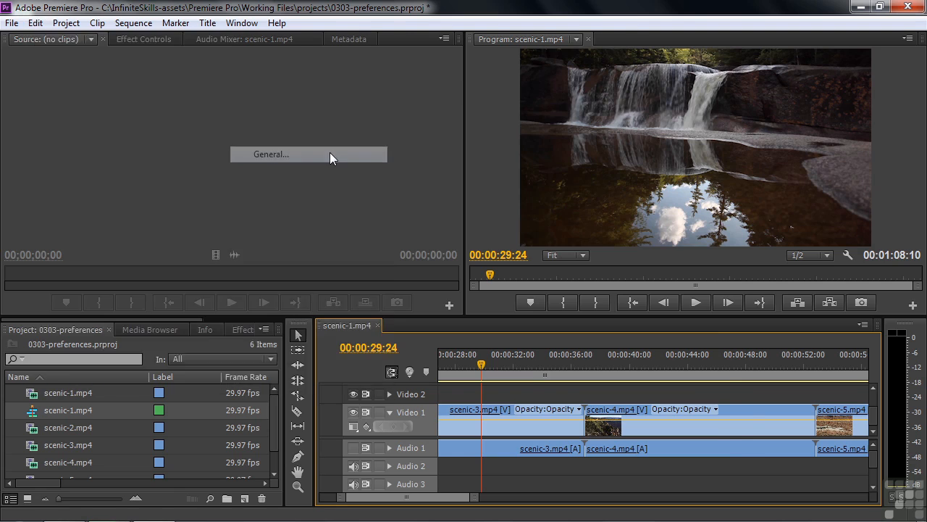
click(605, 169)
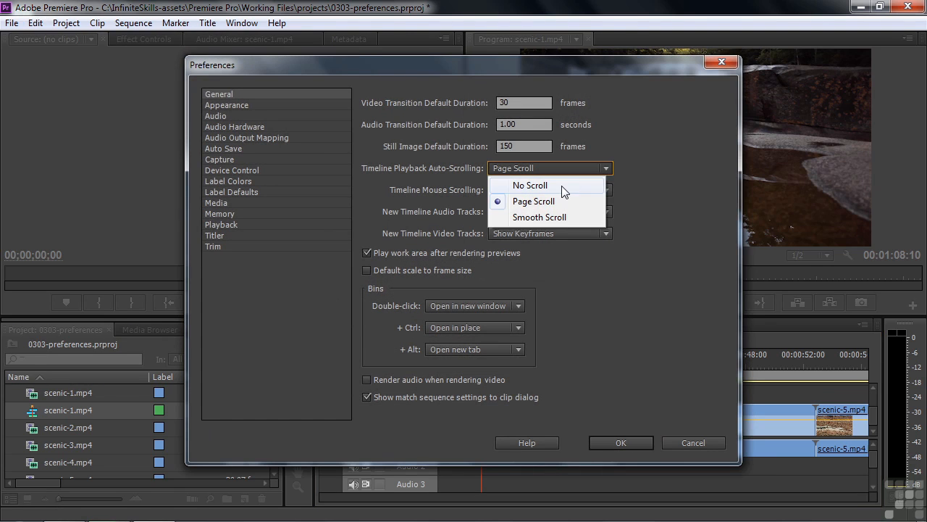
click(558, 215)
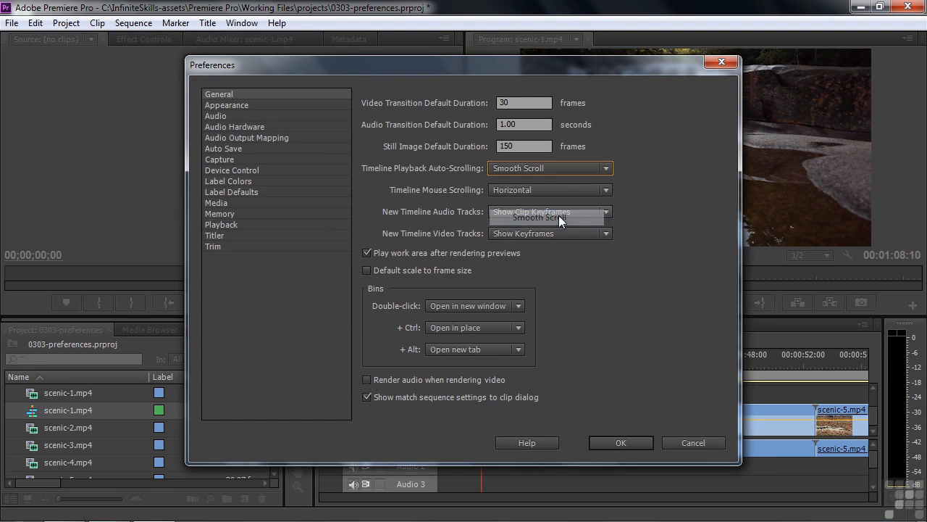
click(616, 442)
Play the sequence from about 00:00:48:09 to examine smooth scrolling of the timeline.
click(749, 360)
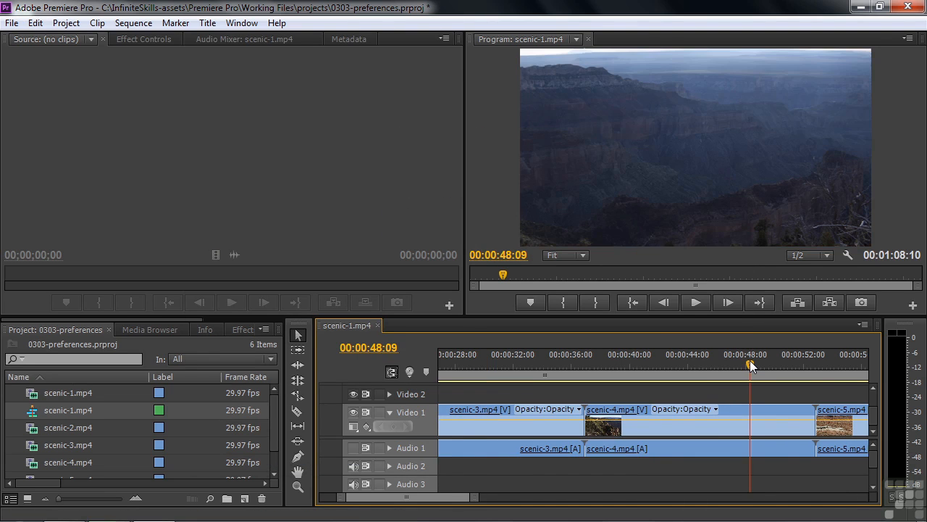
key(space)
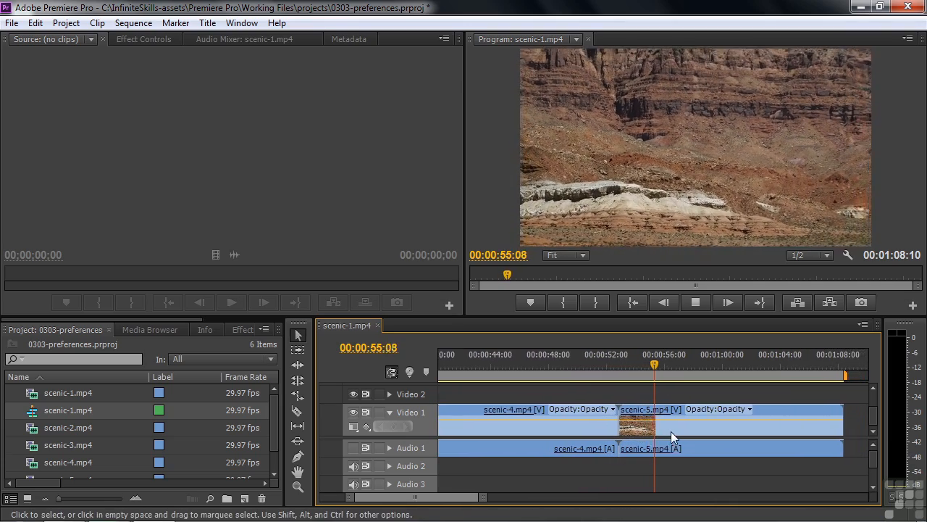
key(space)
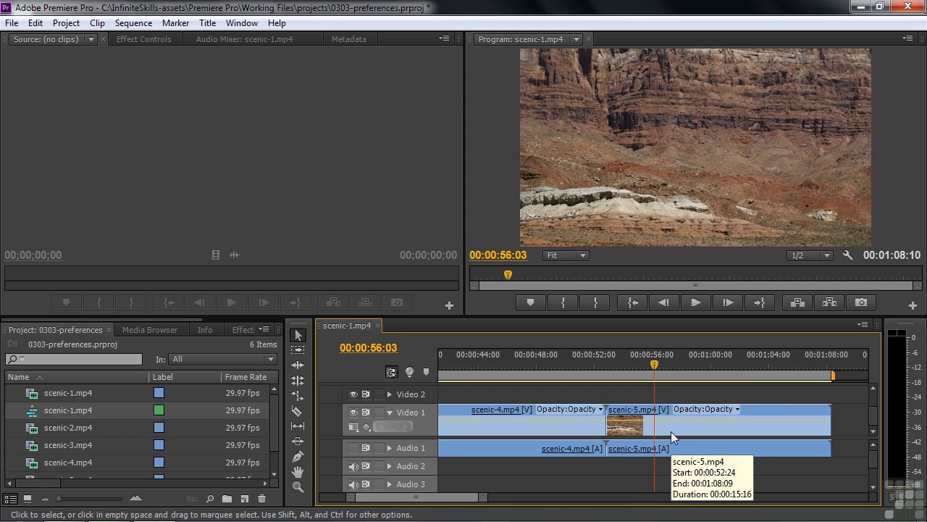
Set the Timeline Playback Auto-Scrolling preference to No Scroll.
click(39, 26)
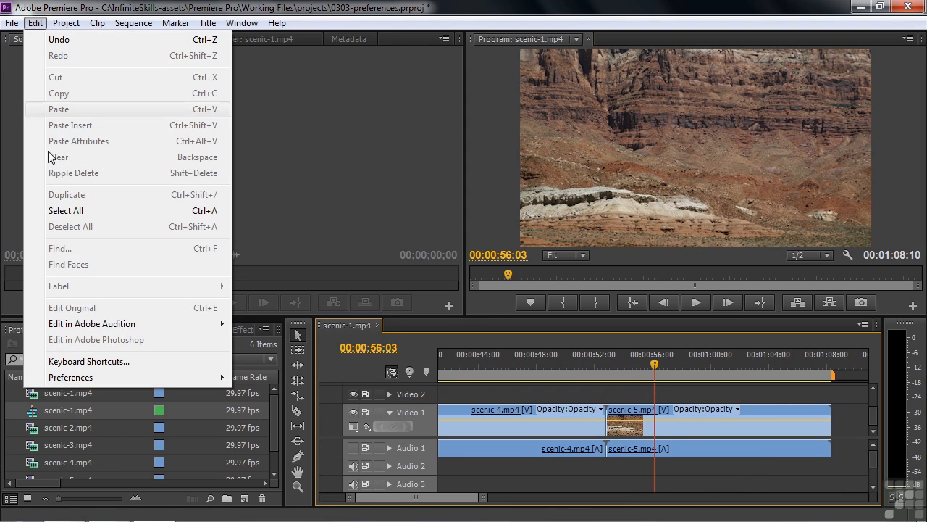
mouse_move(90, 382)
click(330, 159)
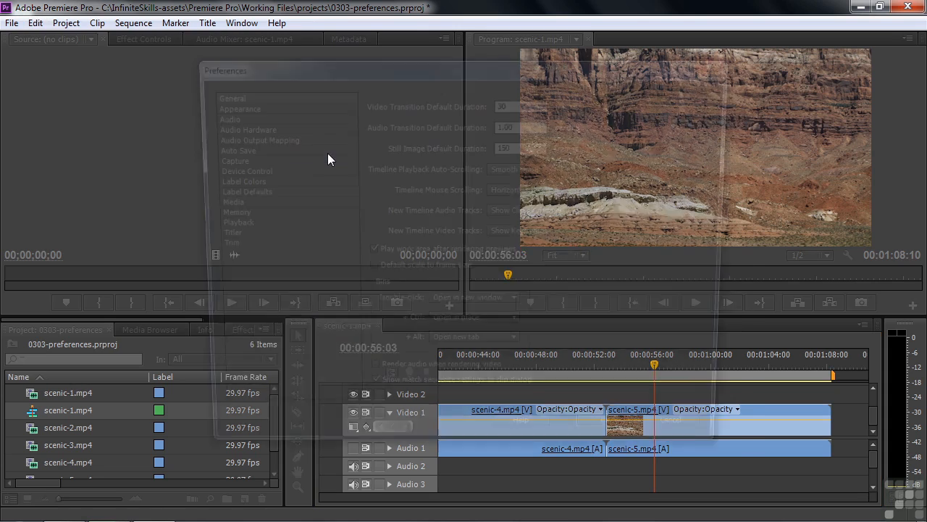
click(605, 171)
click(554, 184)
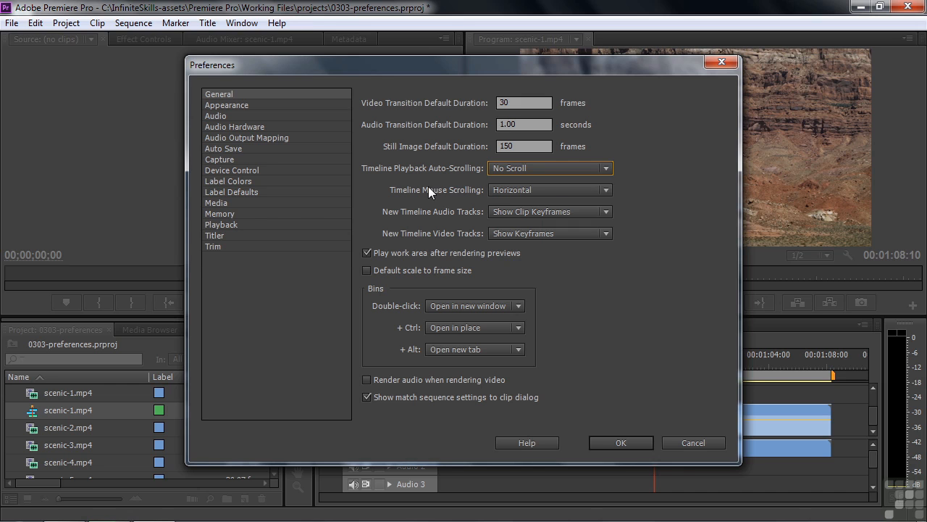
click(618, 444)
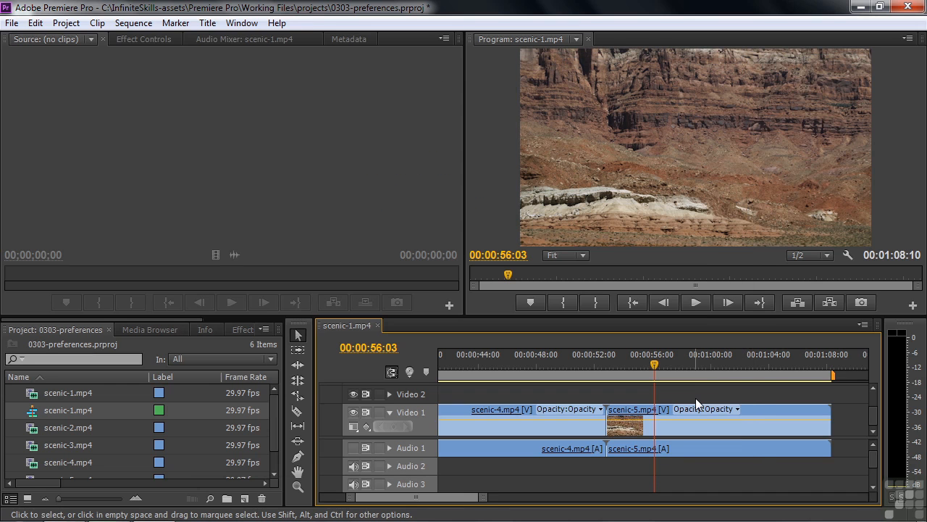
Scroll through the timeline with the mouse wheel to examine how horizontal mouse scrolling behaves.
scroll(696, 398, left, 4)
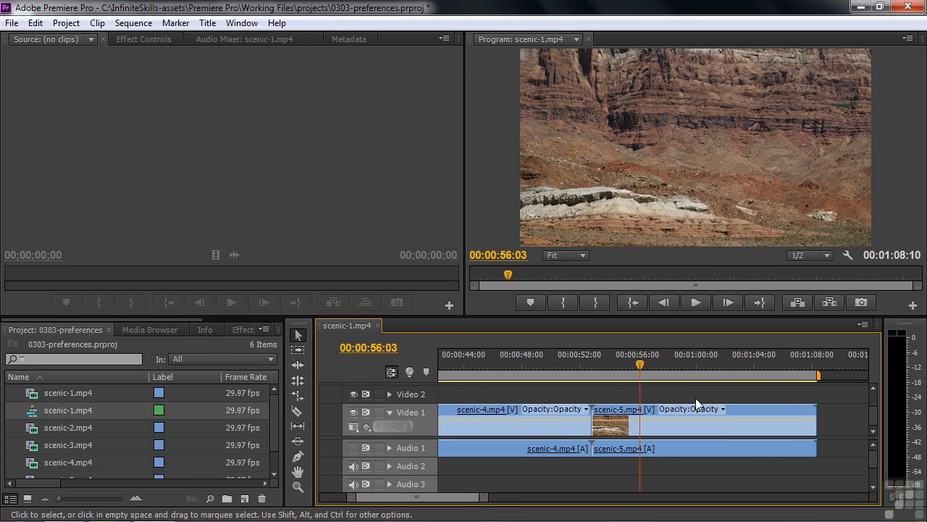
scroll(695, 398, left, 12)
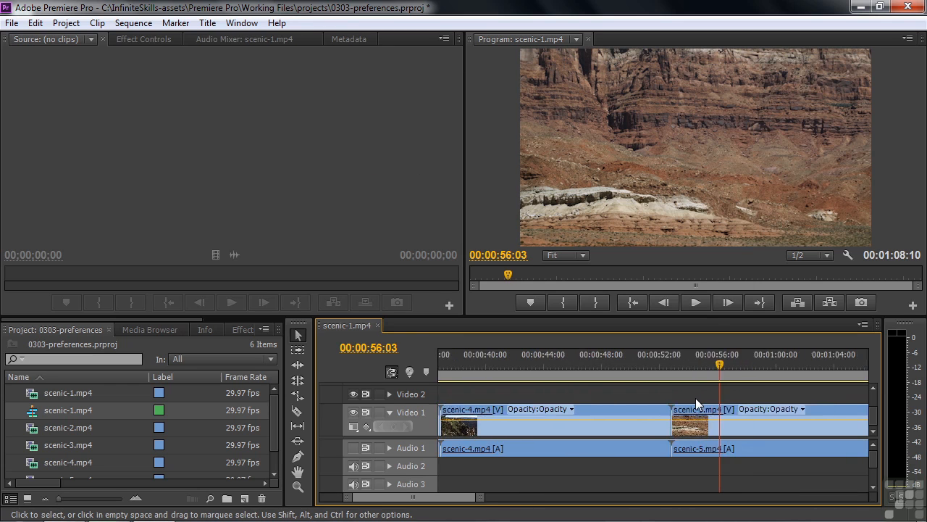
scroll(696, 398, left, 8)
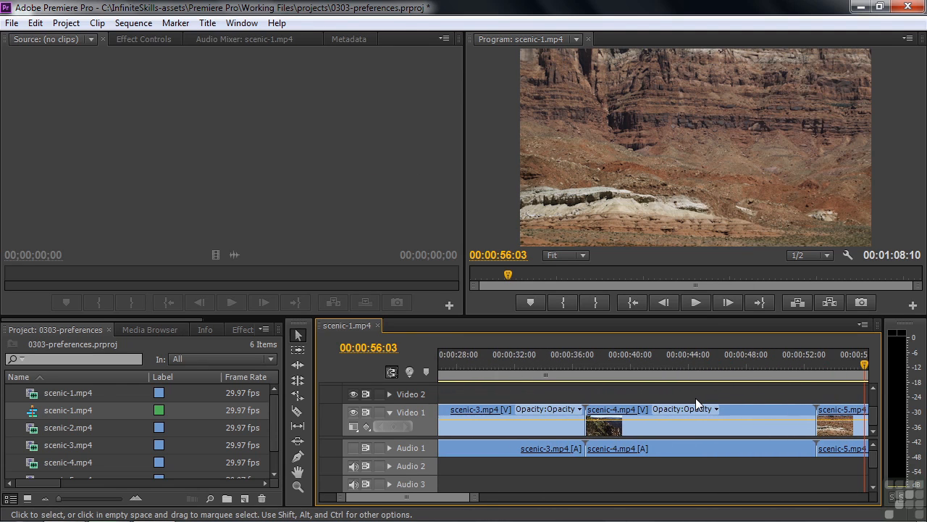
mouse_move(875, 416)
mouse_down()
mouse_move(874, 403)
mouse_move(876, 426)
mouse_up()
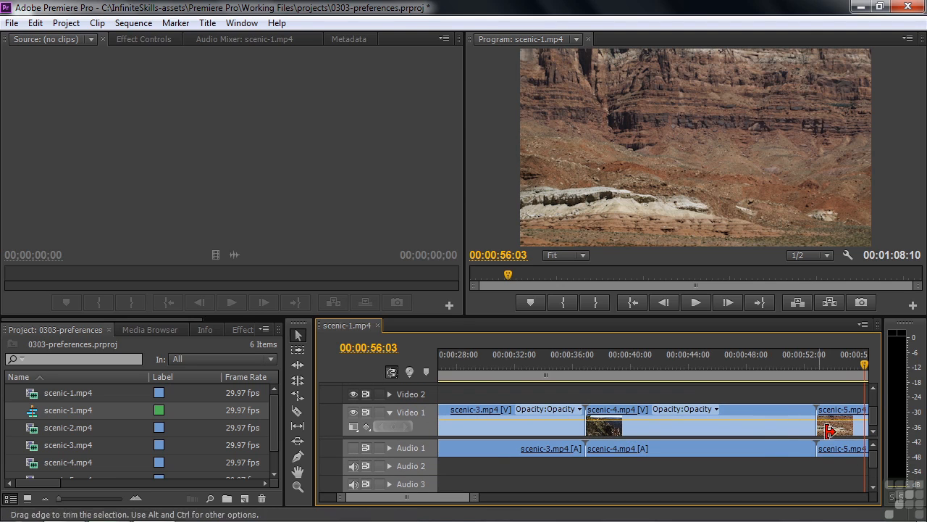
mouse_move(875, 459)
mouse_down()
mouse_move(874, 480)
mouse_move(874, 444)
mouse_up()
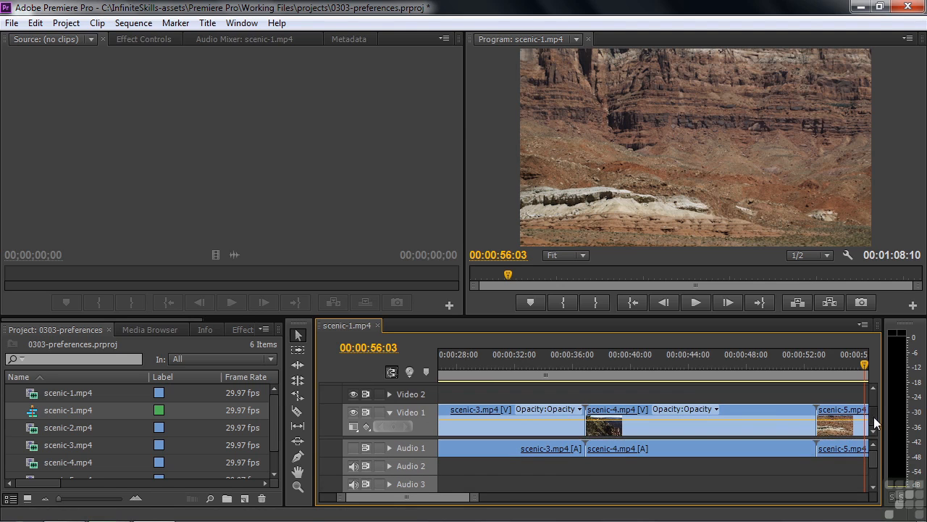
scroll(690, 426, up, 4)
scroll(690, 426, up, 1)
Examine how bins are set to open in the General preferences and close the preferences.
click(35, 23)
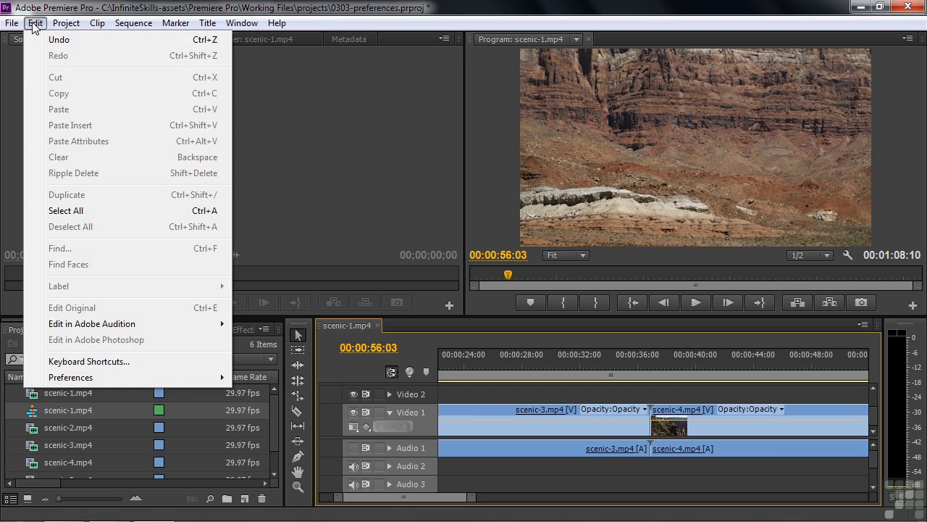
mouse_move(161, 377)
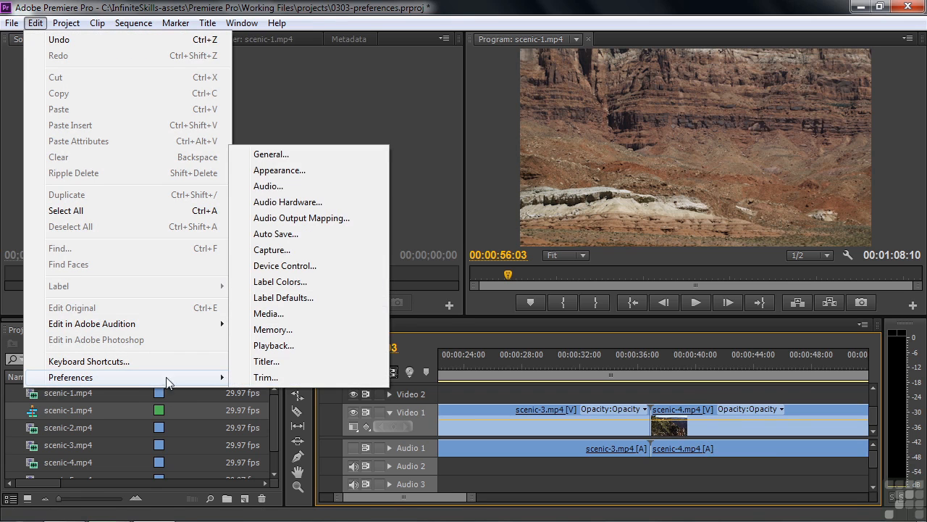
click(325, 156)
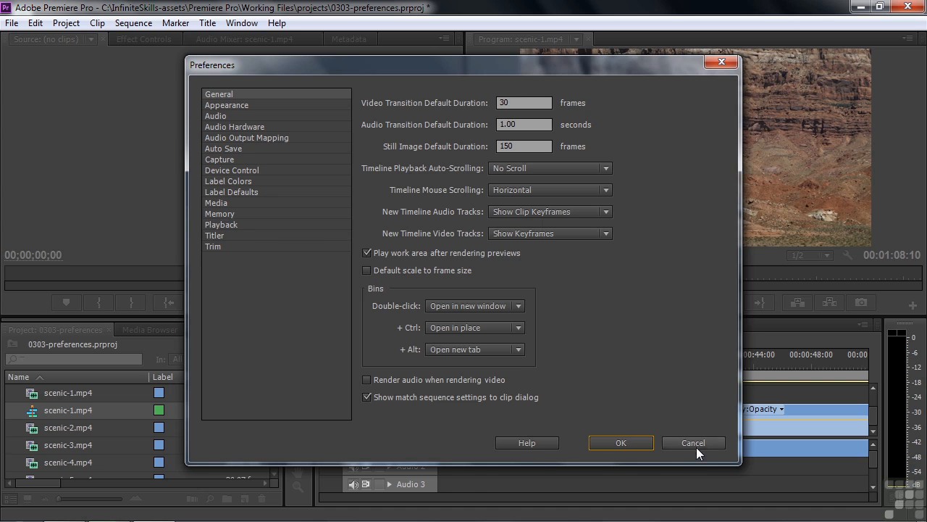
click(627, 439)
Create a new bin named Clips in the project.
mouse_move(275, 423)
mouse_down()
mouse_move(275, 439)
mouse_move(272, 423)
mouse_up()
click(229, 499)
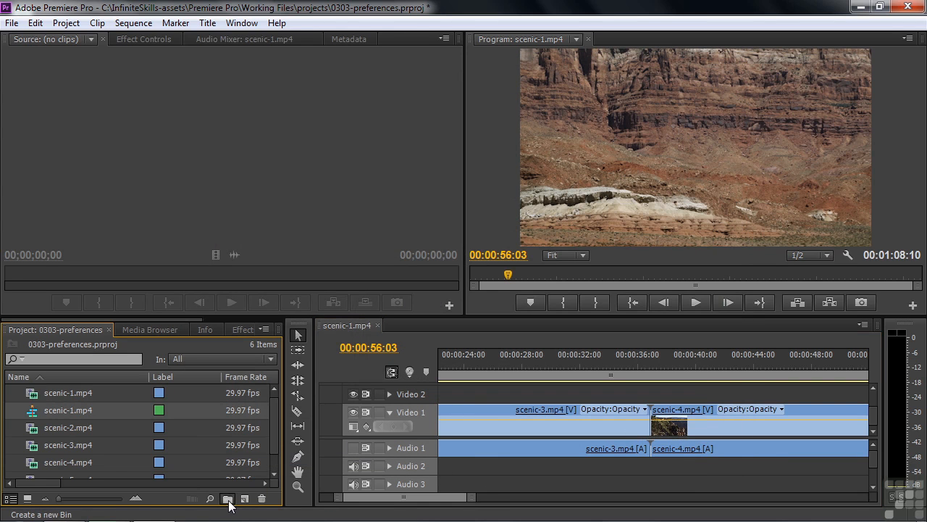
text(Clips)
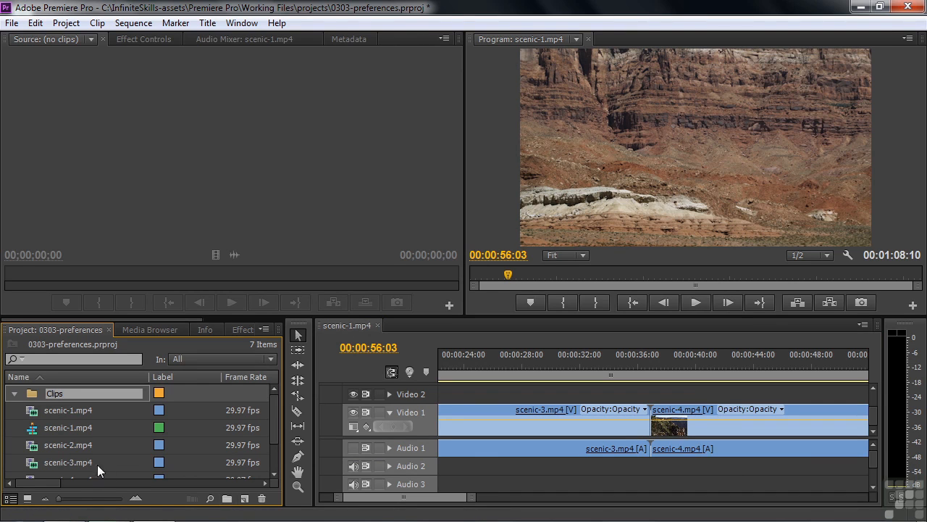
Move all the scenic clips and the scenic-1.mp4 sequence into the Clips bin, and collapse the bin.
click(32, 415)
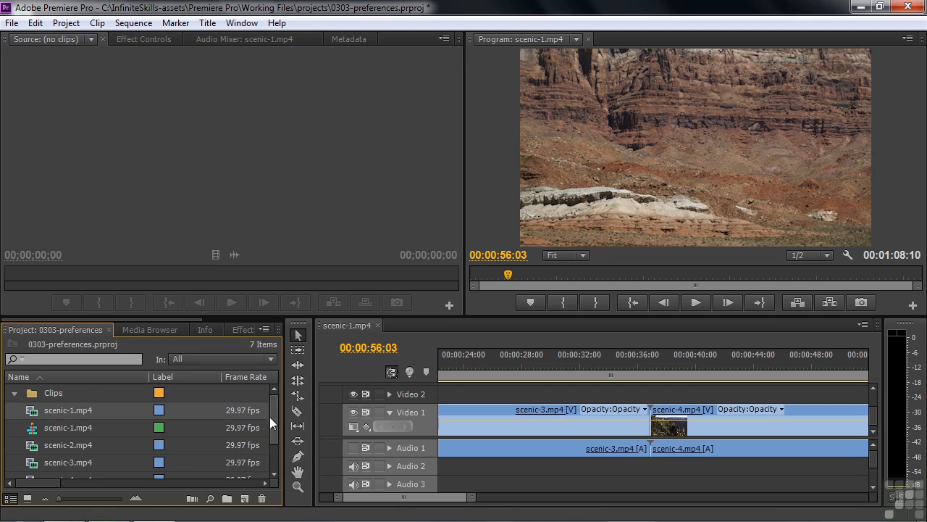
scroll(268, 457, down, 2)
shift+click(29, 460)
scroll(274, 423, up, 2)
drag(37, 410, 54, 393)
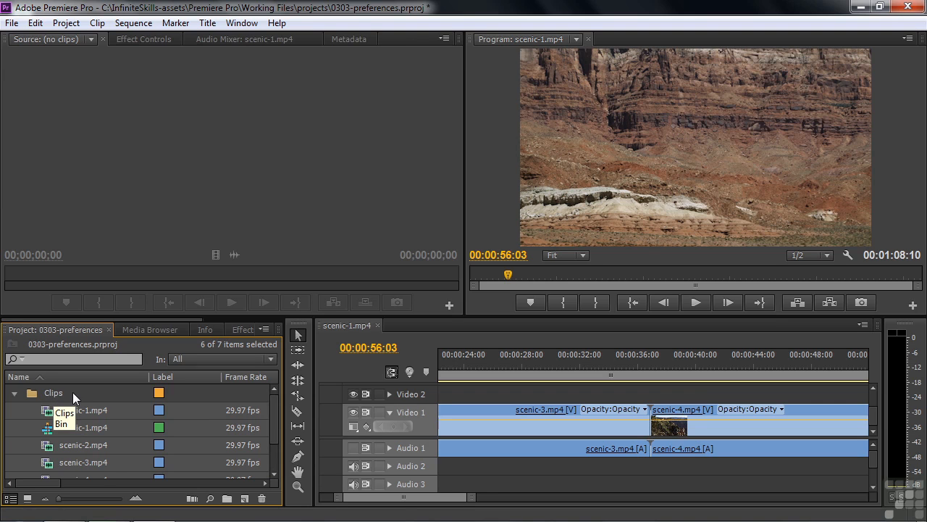
click(14, 393)
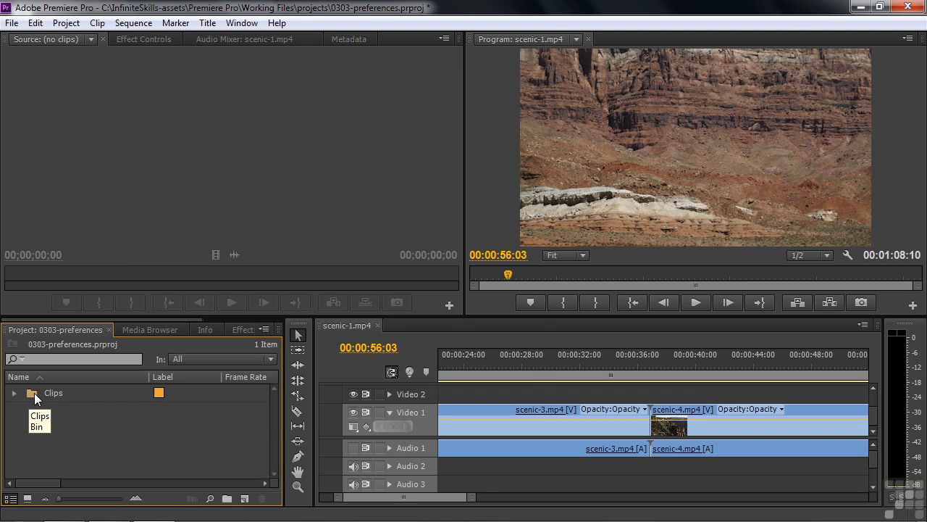
Open the Clips bin in a new window and close it, and open it in place and return to the project's top level.
double_click(34, 393)
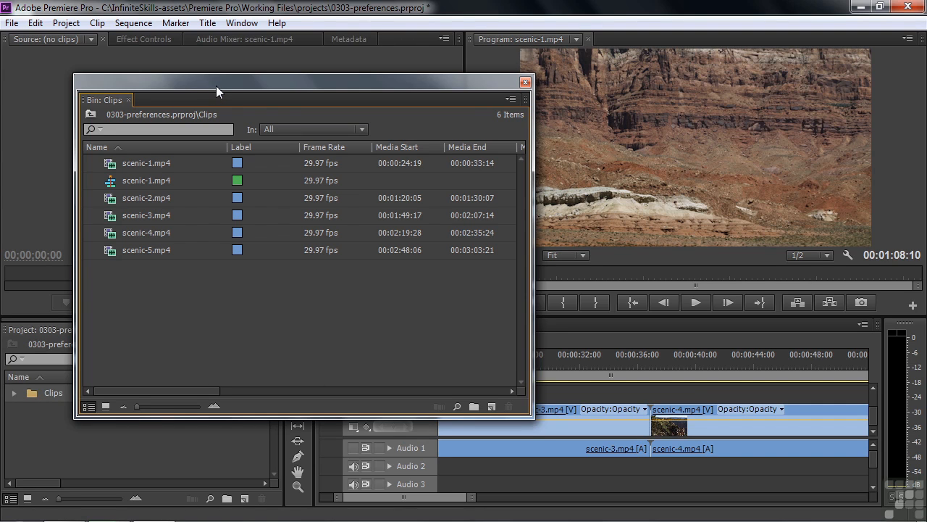
click(525, 82)
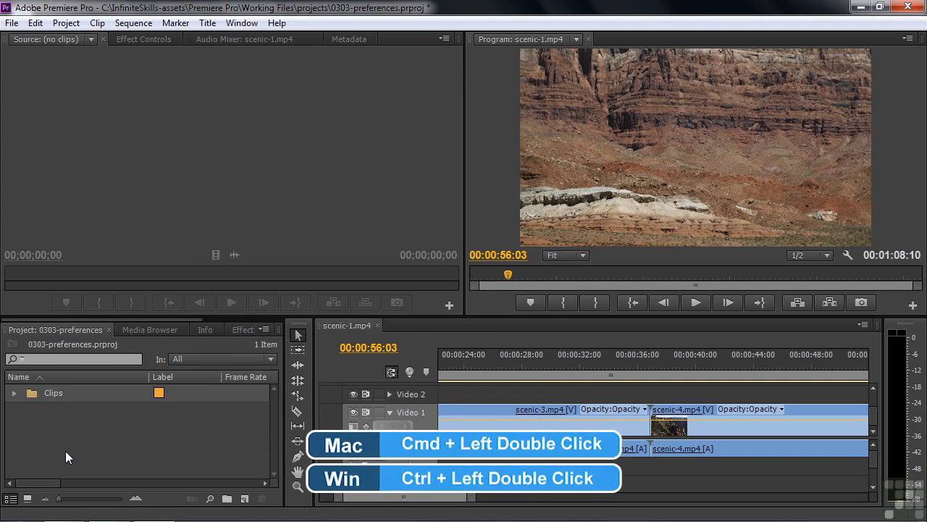
ctrl+double_click(29, 394)
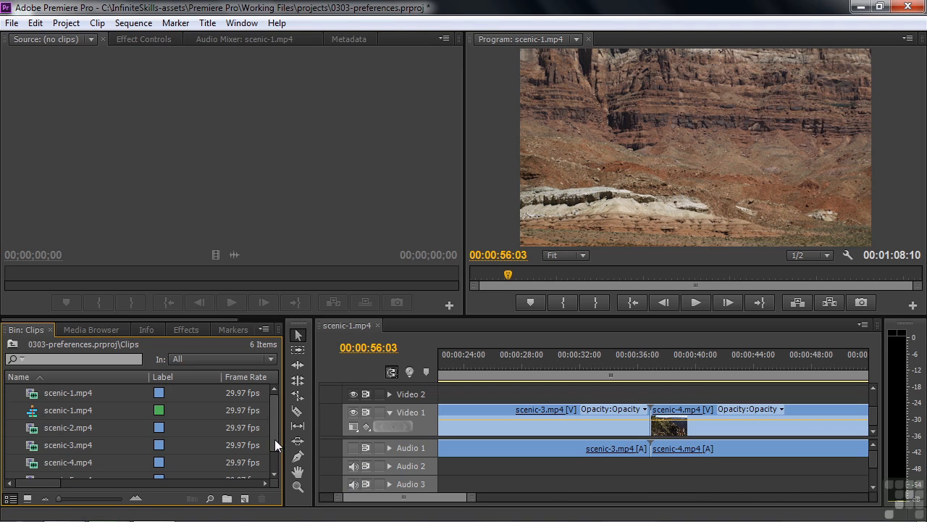
click(14, 344)
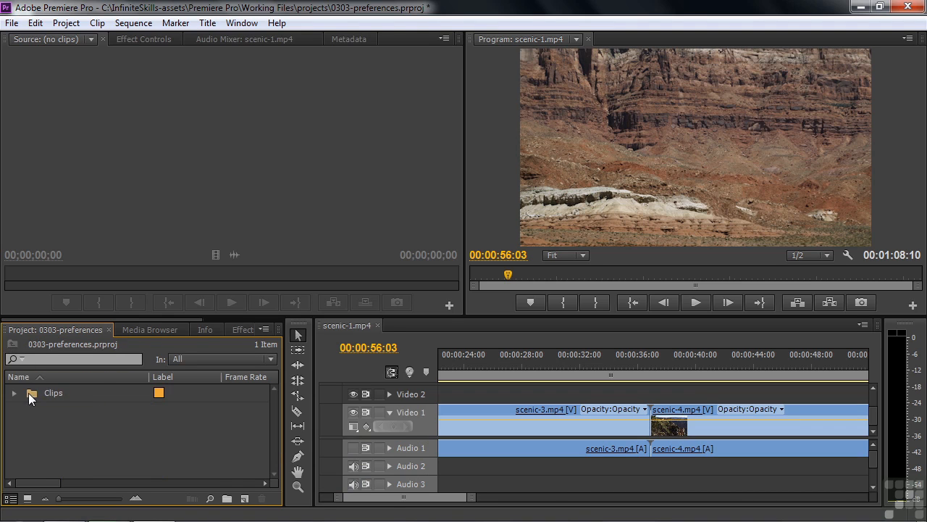
Show the project items as icons and compare opening the Clips bin in a new window and in place.
click(27, 498)
double_click(69, 413)
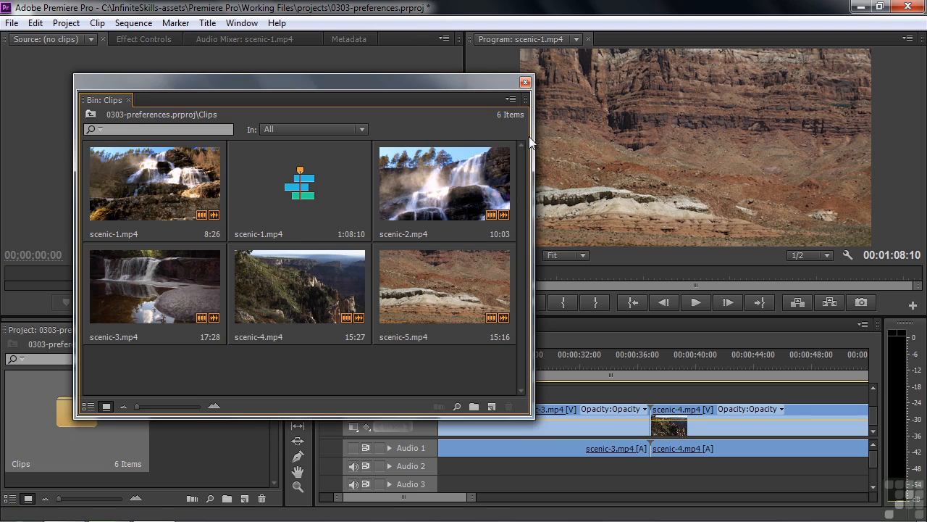
click(525, 82)
double_click(69, 422)
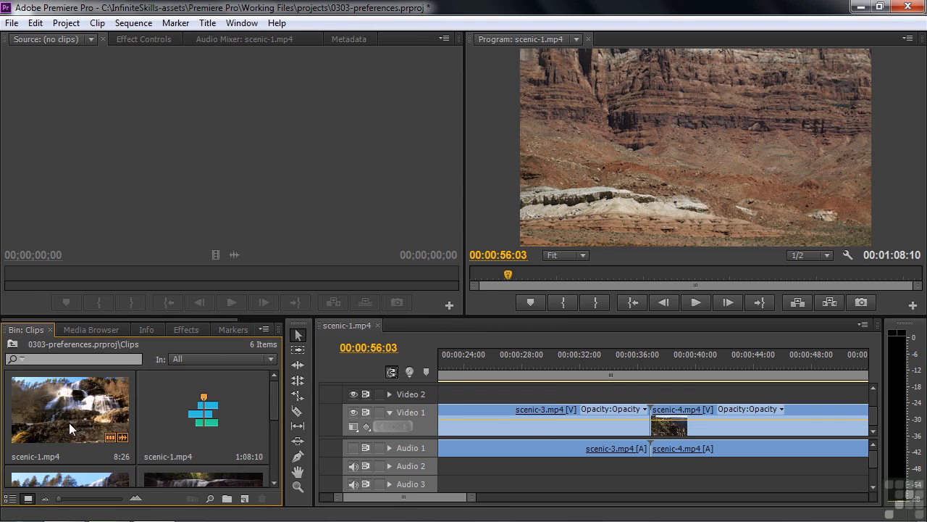
mouse_move(275, 394)
mouse_down()
mouse_move(267, 440)
mouse_move(265, 392)
mouse_up()
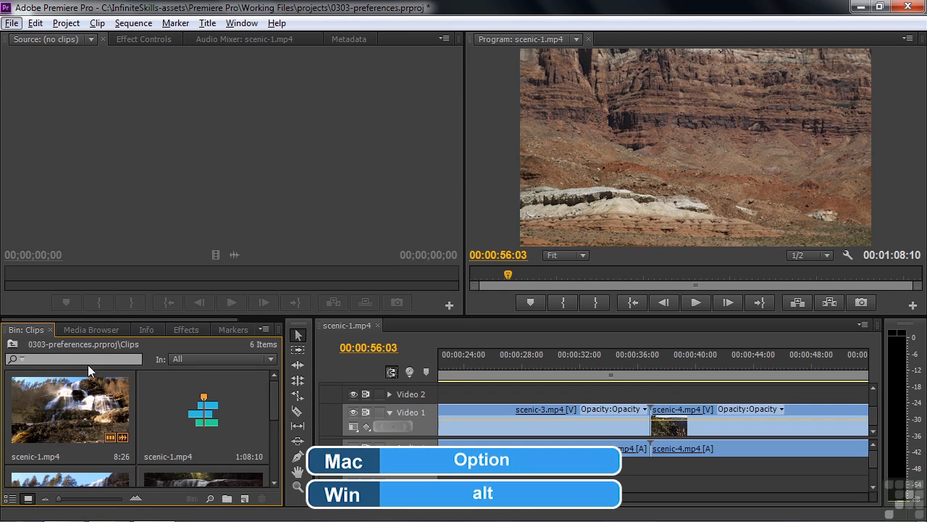
click(13, 344)
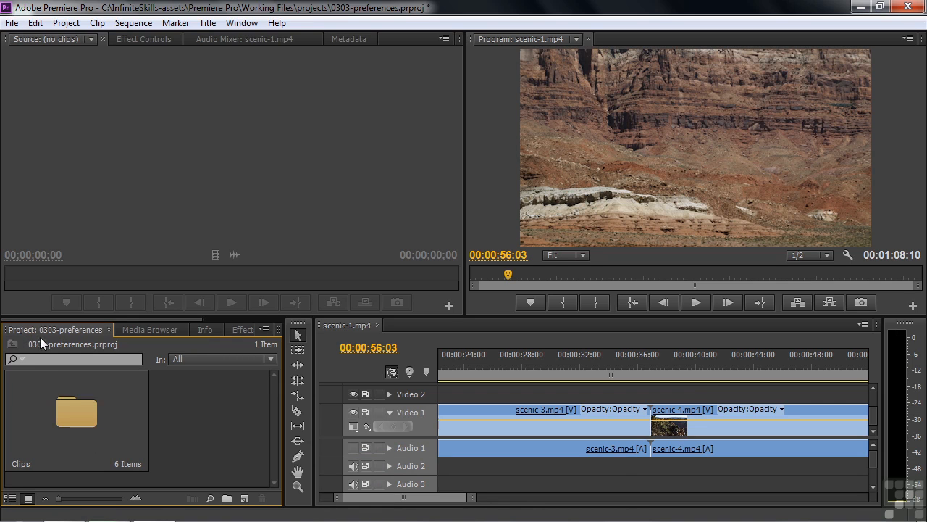
Open the Clips bin in a new tab, examine its place among the other tabs, and close that tab.
double_click(70, 416)
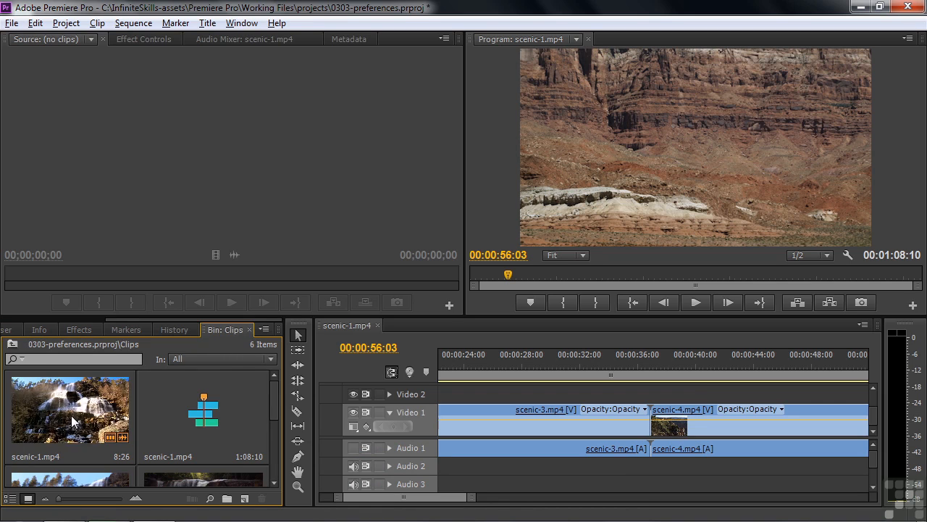
drag(124, 318, 36, 319)
click(28, 330)
drag(177, 321, 281, 316)
click(235, 328)
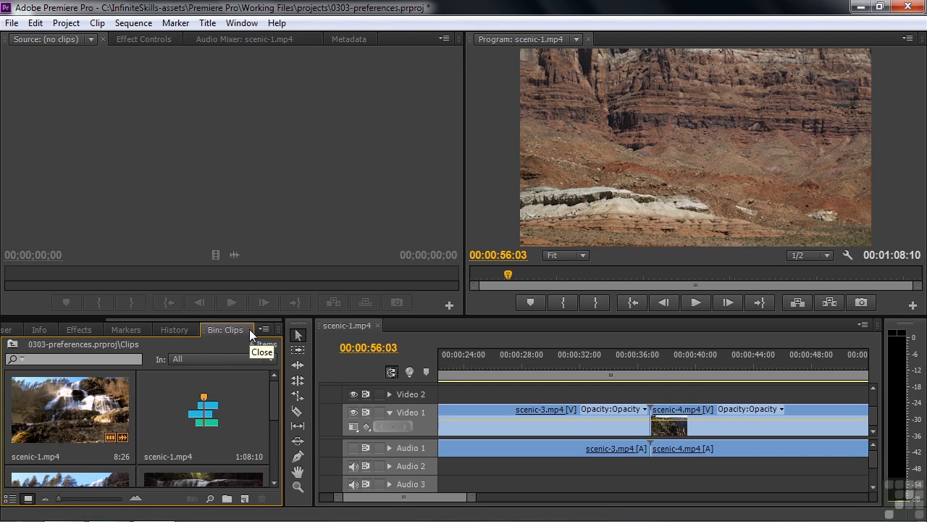
click(250, 330)
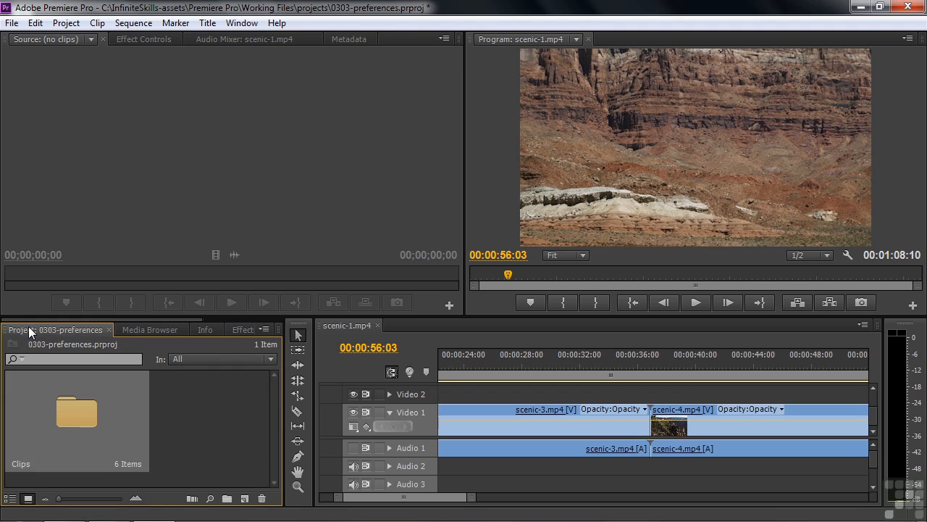
Open the Clips bin in place and bring up the General preferences.
double_click(71, 410)
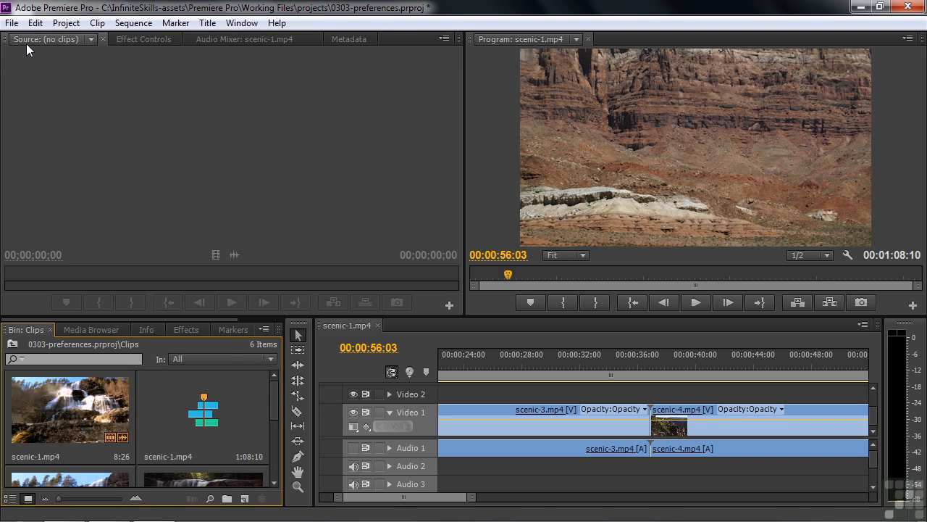
click(35, 22)
mouse_move(80, 390)
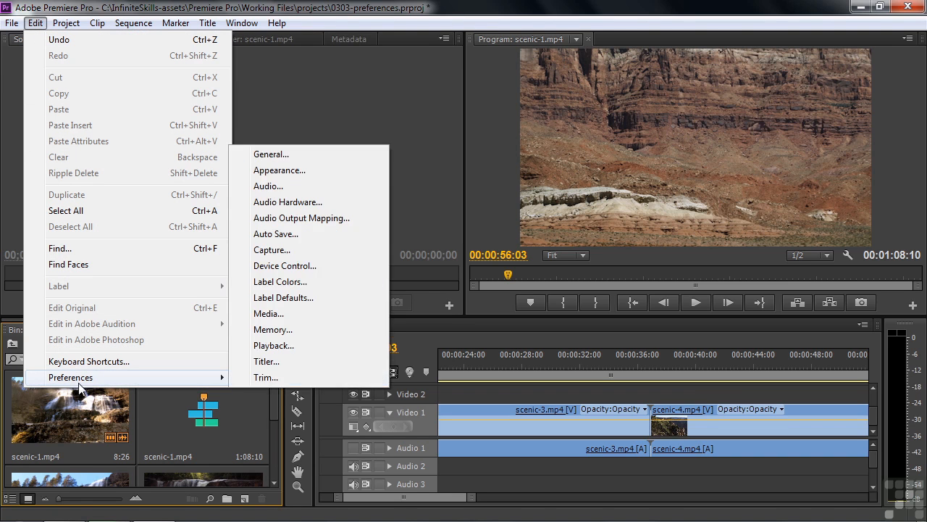
click(304, 157)
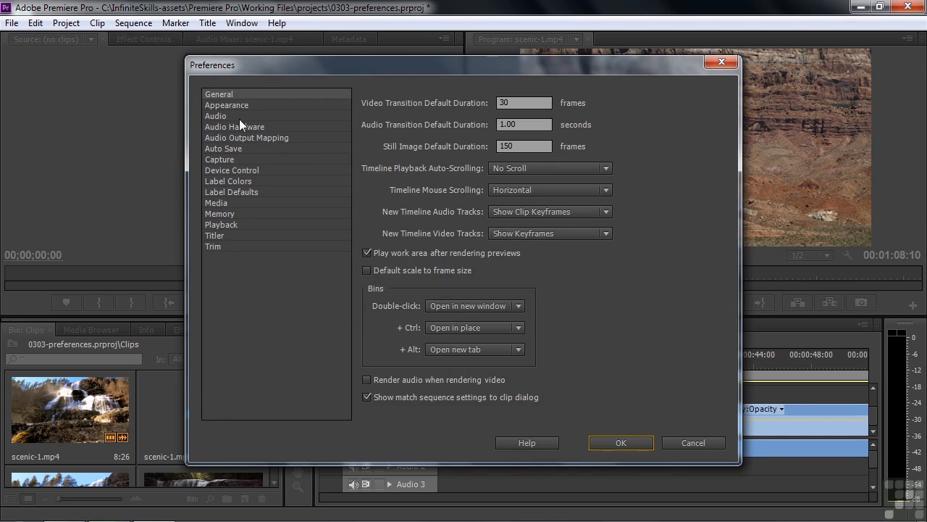
Try the lightest interface brightness in the Appearance preferences and reset it to the default.
click(226, 106)
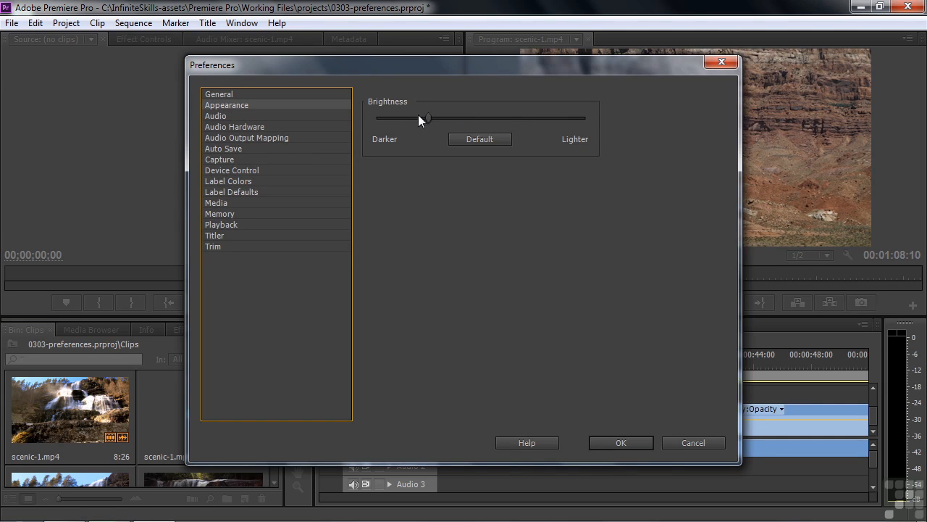
drag(430, 119, 587, 121)
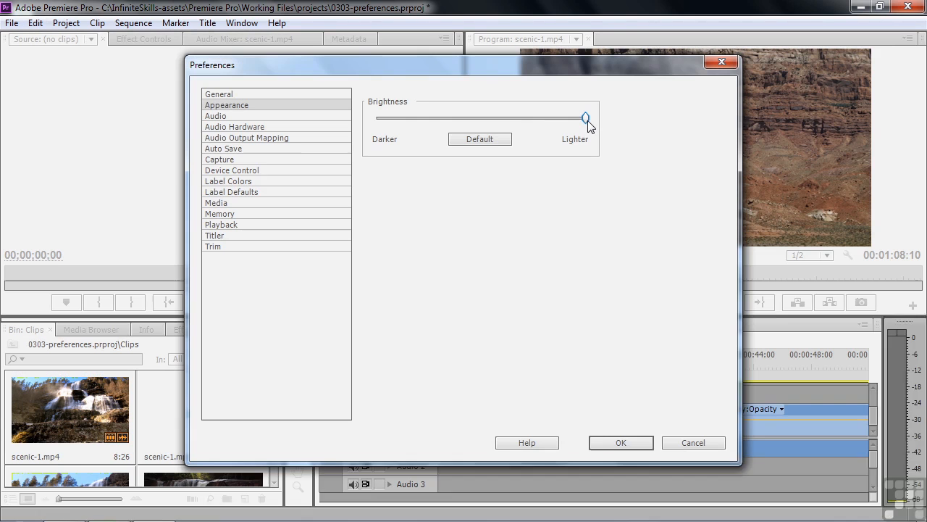
click(489, 137)
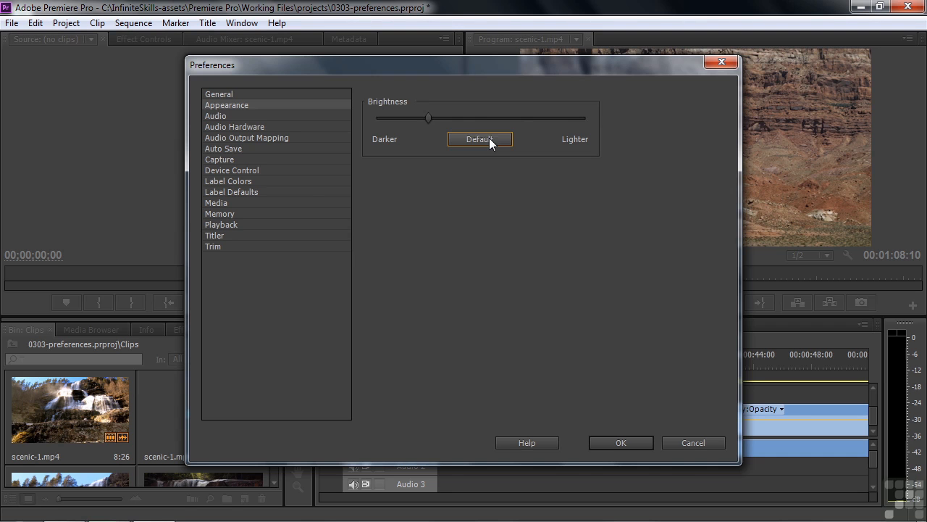
Set the default audio track for Stereo Media to Mono in the Audio preferences and apply the change.
click(220, 116)
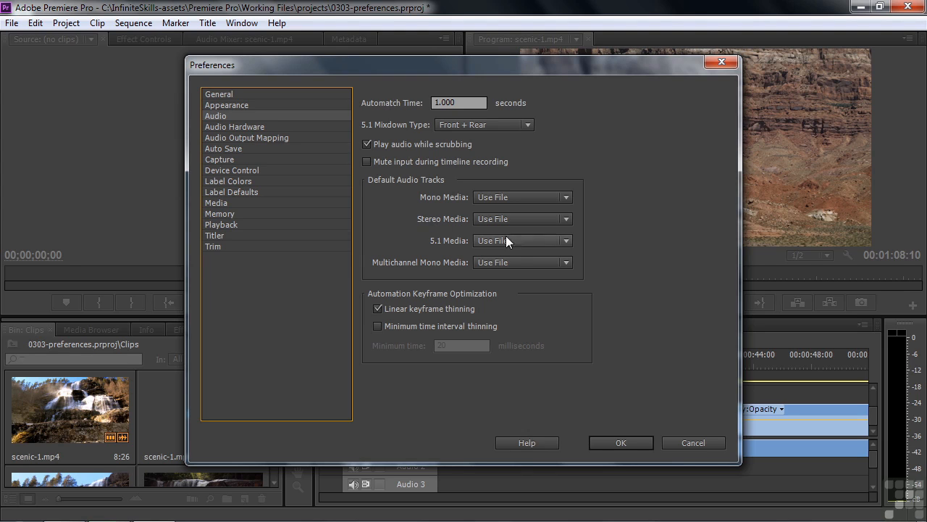
click(565, 220)
click(527, 251)
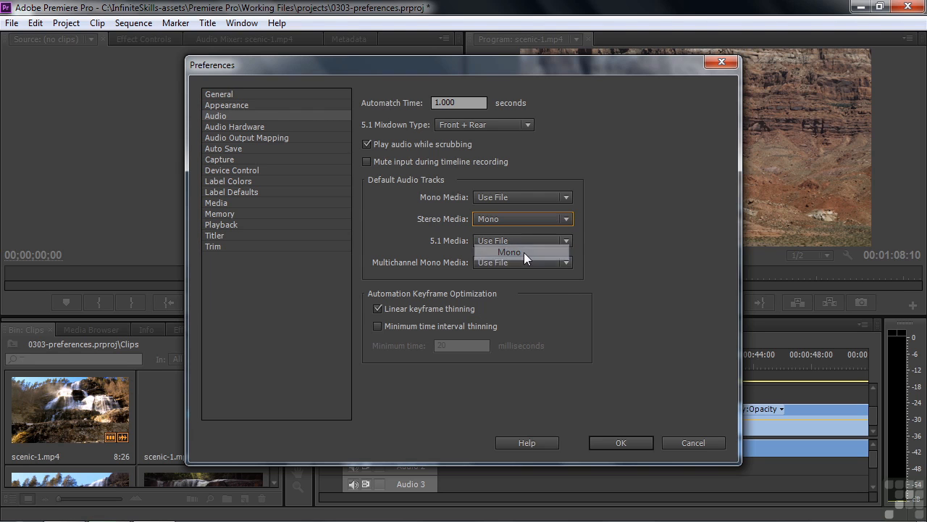
click(621, 443)
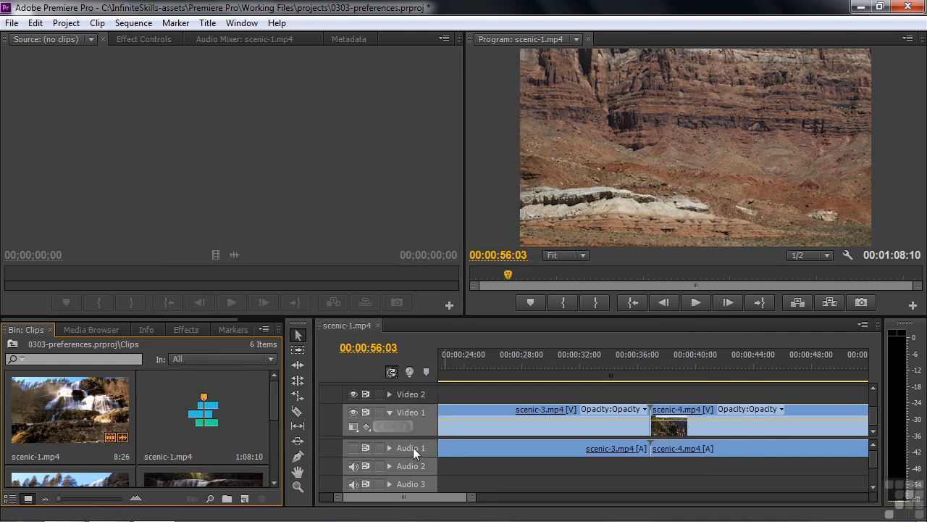
Switch the Clips bin to List View and import scenic-7.mp4 from the Digital Juice stock footage folder into it.
drag(276, 396, 271, 467)
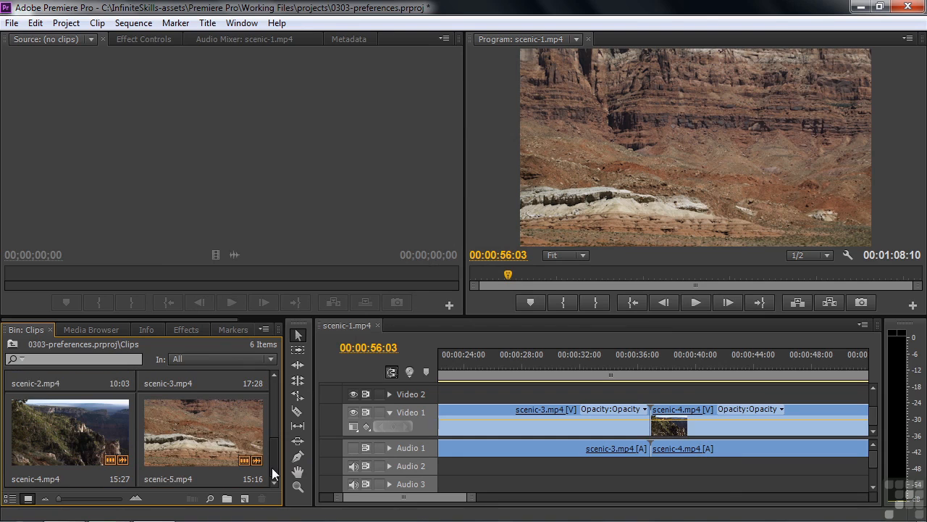
click(10, 498)
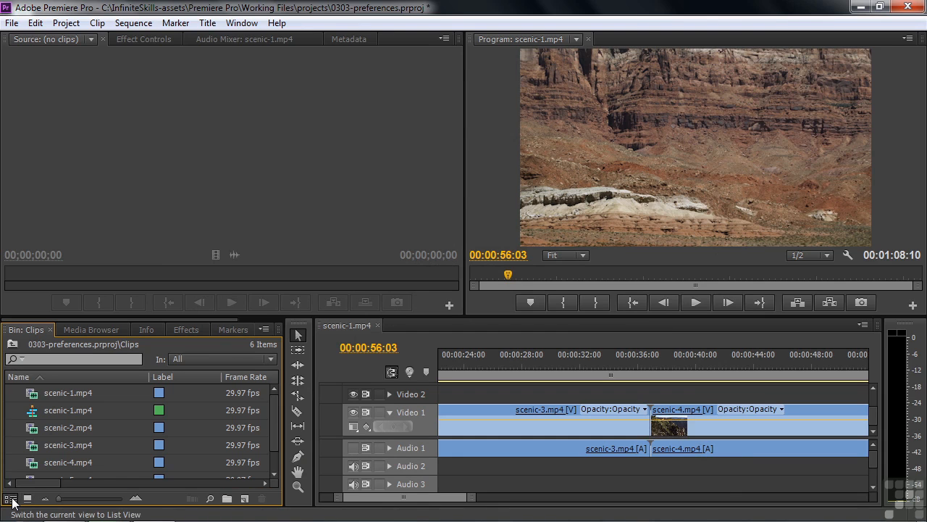
scroll(270, 408, down, 1)
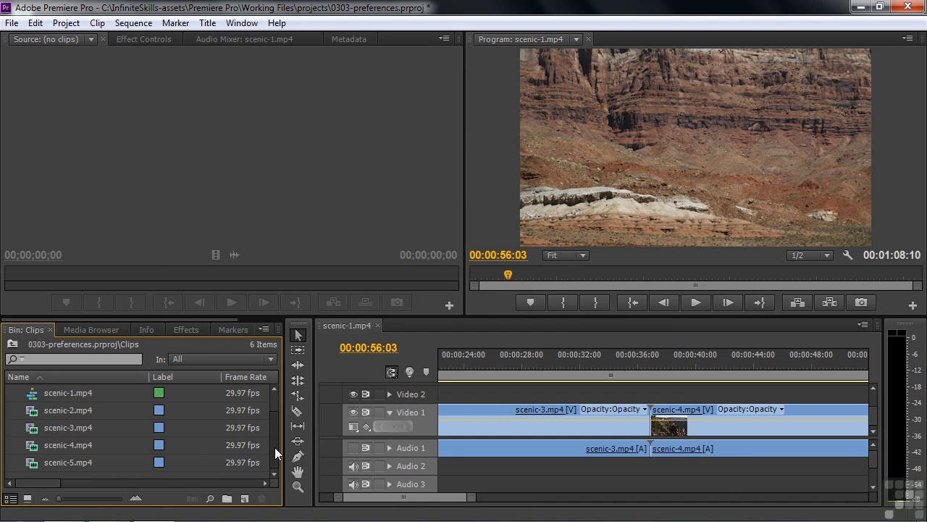
double_click(25, 474)
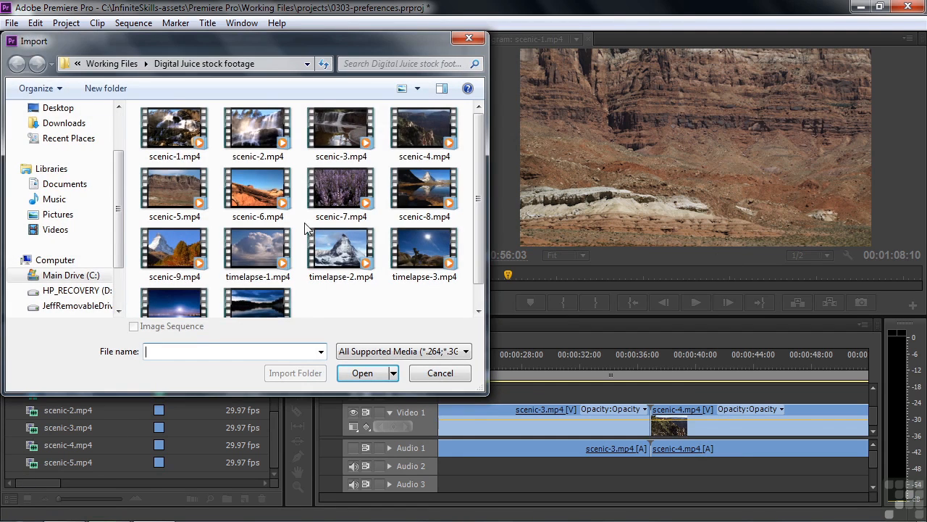
double_click(337, 196)
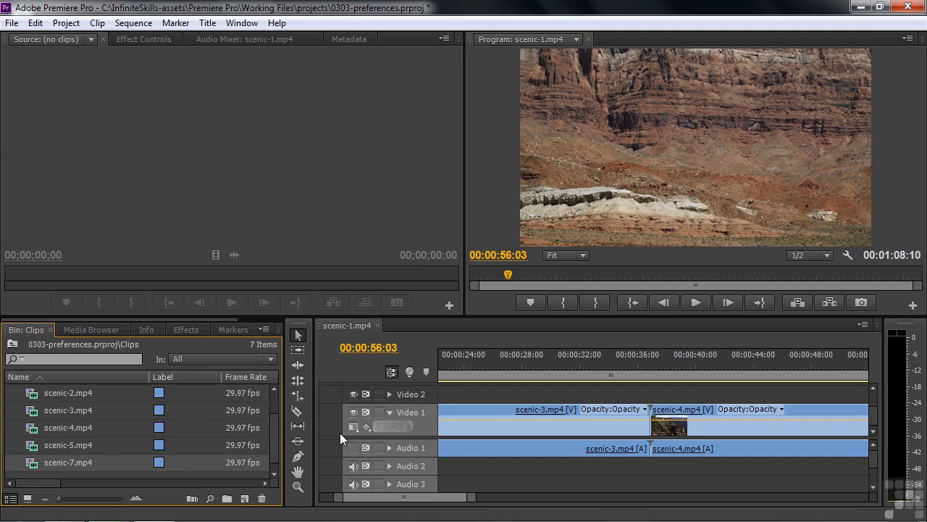
Fit the whole sequence in the timeline and add scenic-7.mp4 on Video 1 directly after the scenic-5.mp4 clip.
click(488, 394)
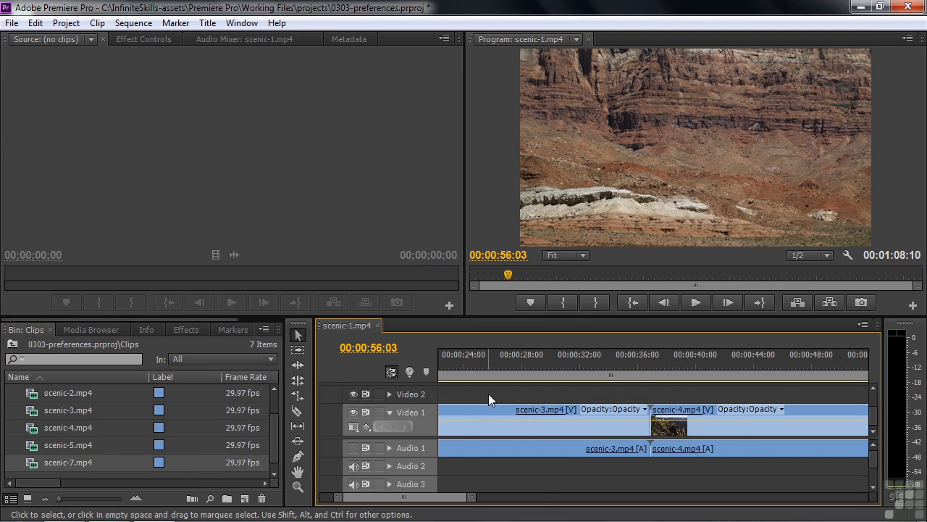
key(backslash)
drag(38, 462, 793, 423)
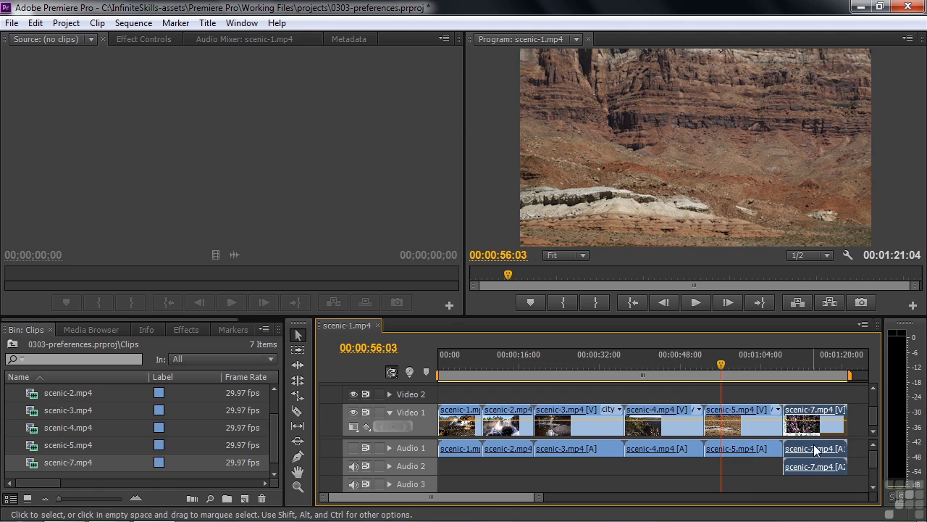
Expand the Audio 1 and Audio 2 tracks in the timeline and make Audio 1 taller to inspect scenic-7.mp4's separate channels.
click(390, 448)
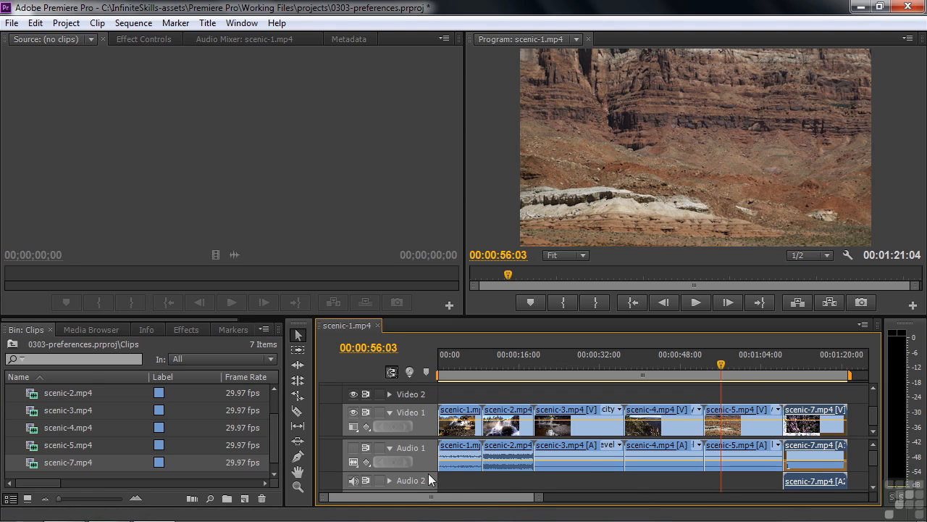
drag(424, 471, 424, 477)
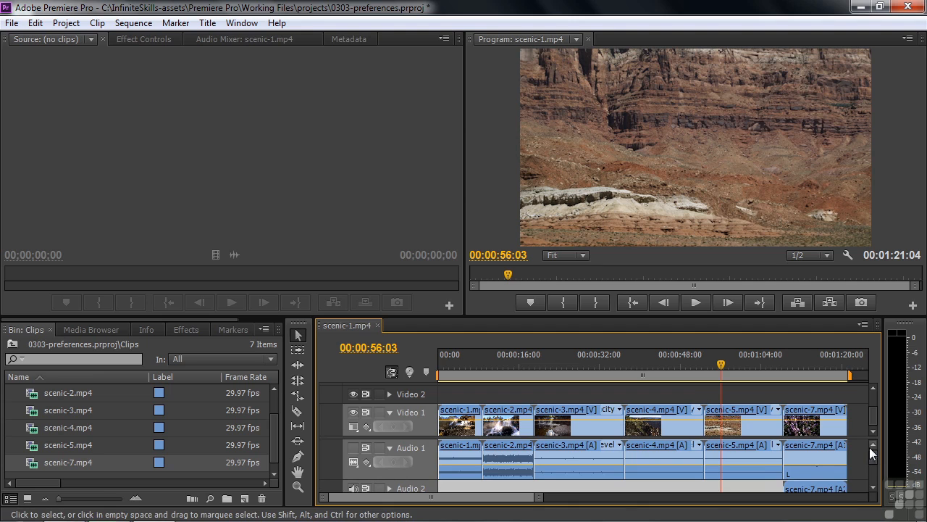
drag(873, 453, 875, 461)
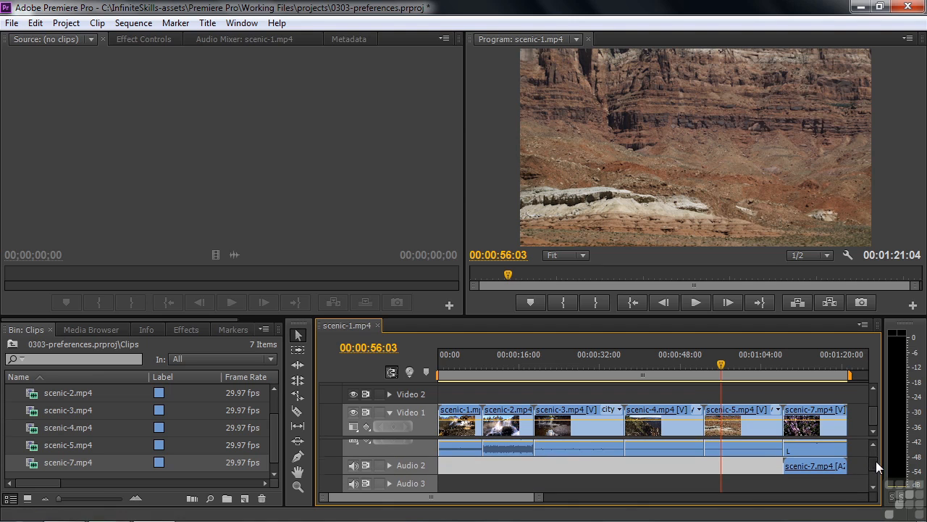
click(389, 465)
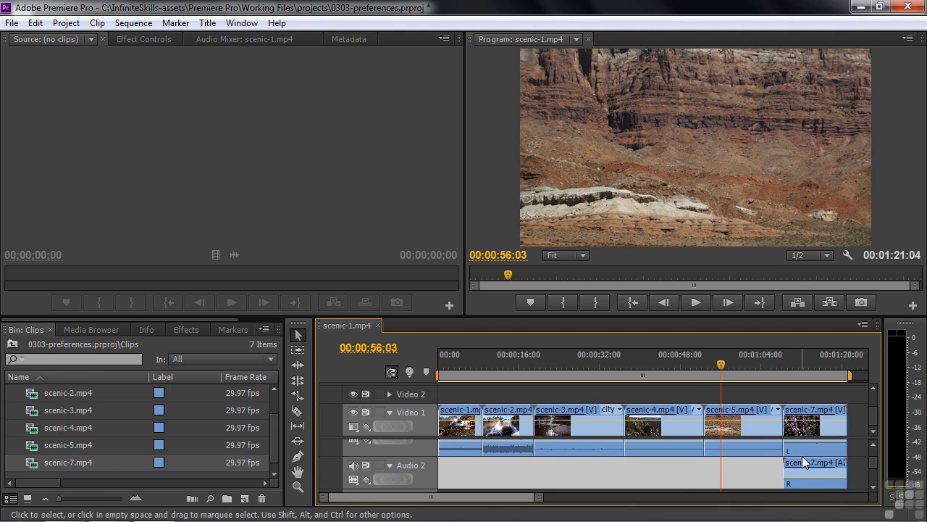
mouse_move(804, 451)
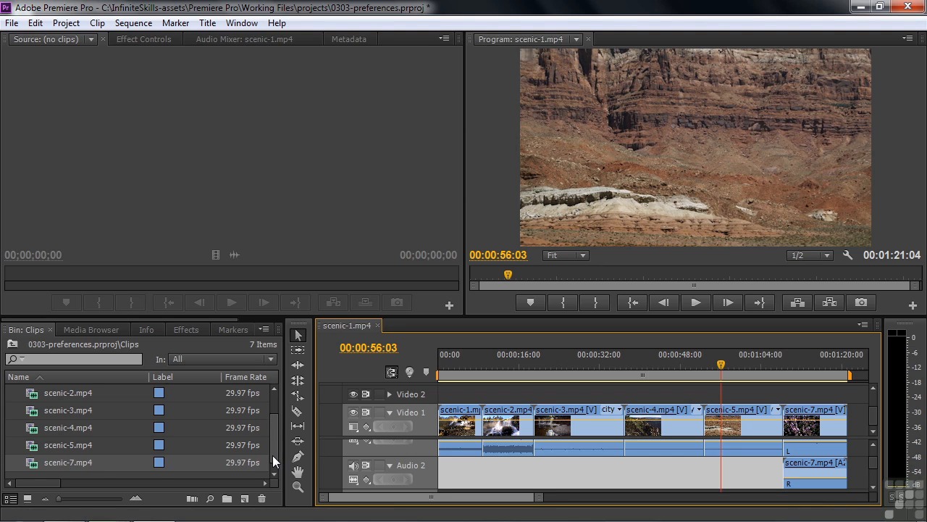
Set the default audio track for Stereo Media to Use File in the Audio preferences.
drag(272, 455, 271, 438)
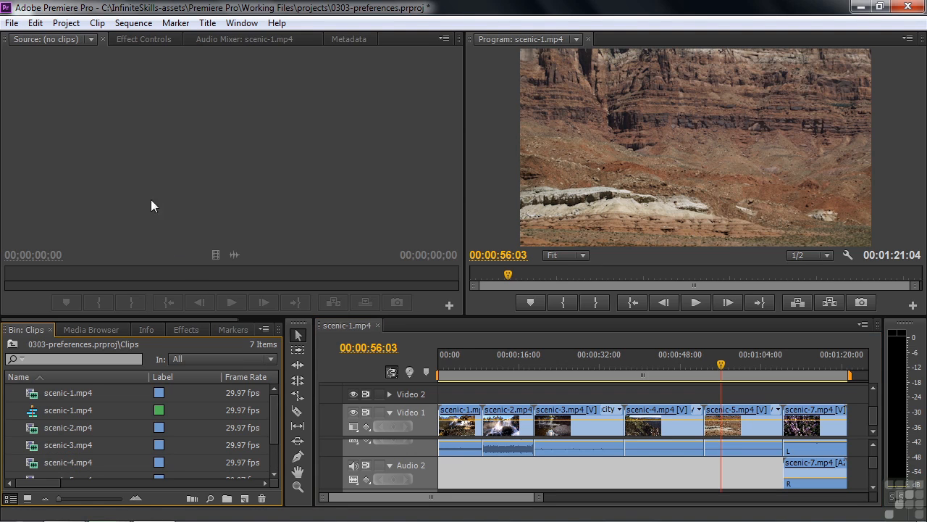
click(35, 26)
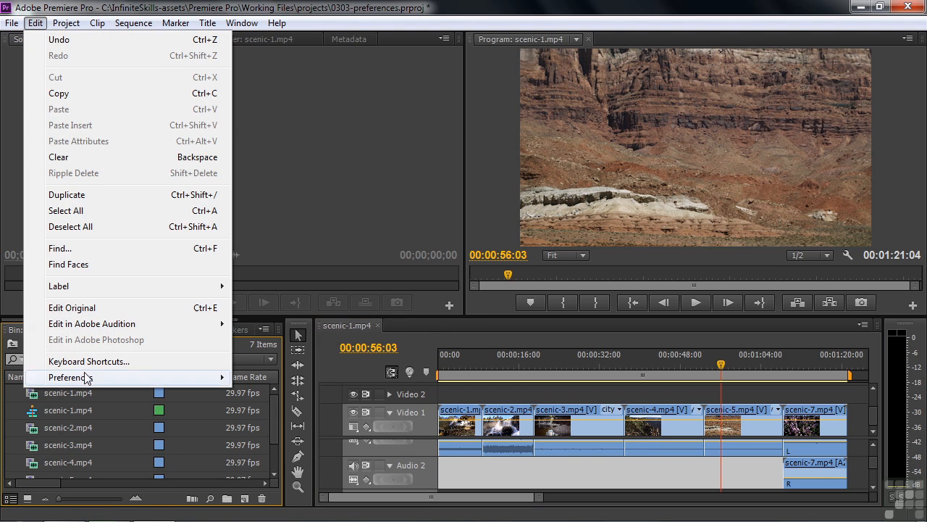
mouse_move(86, 379)
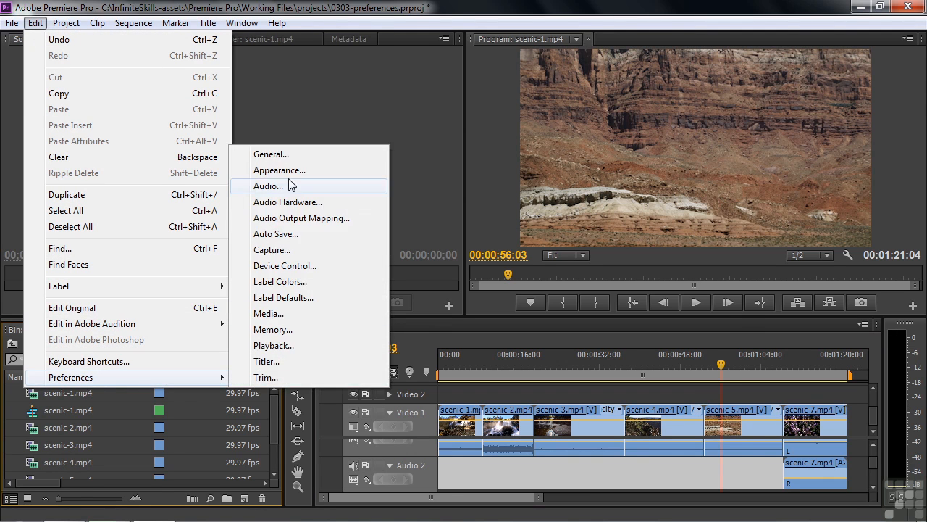
click(290, 186)
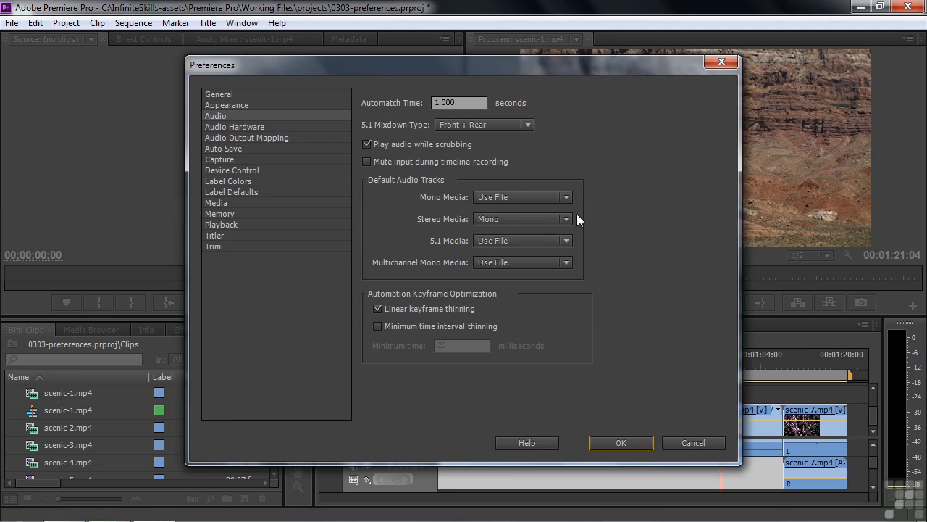
click(568, 219)
click(521, 233)
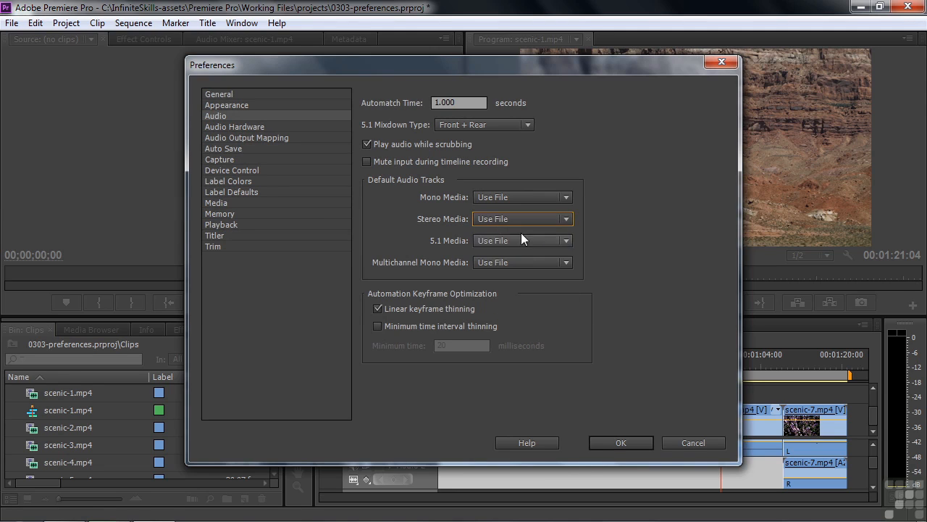
Check the default device options in the Audio Hardware preferences and keep Premiere Pro WDM Sound.
click(232, 127)
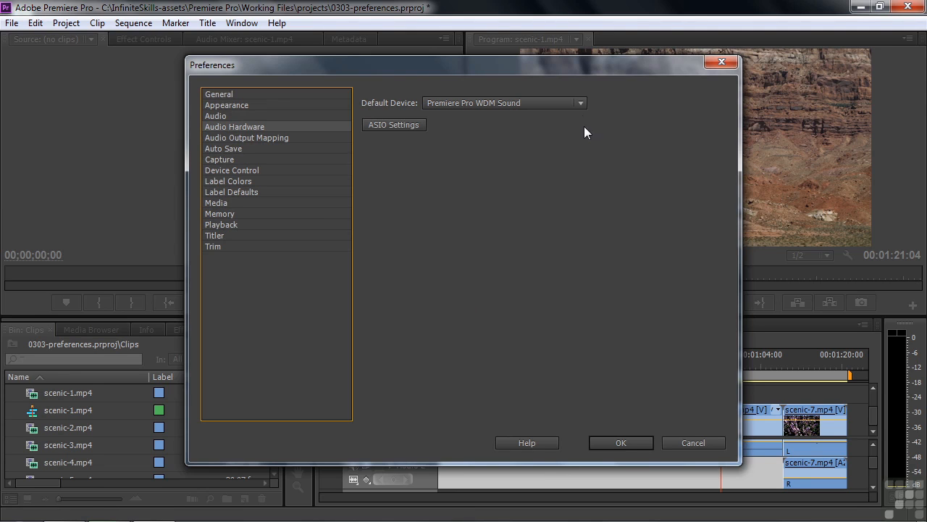
click(582, 104)
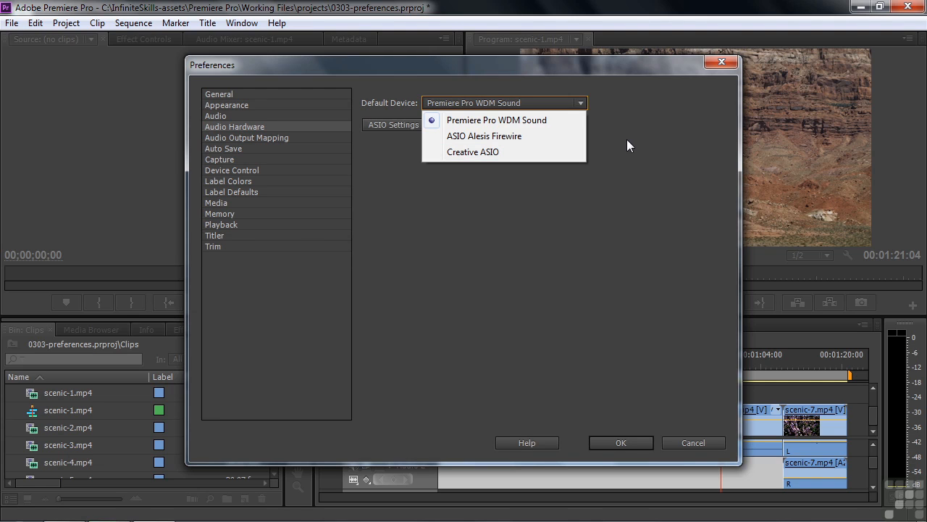
click(554, 119)
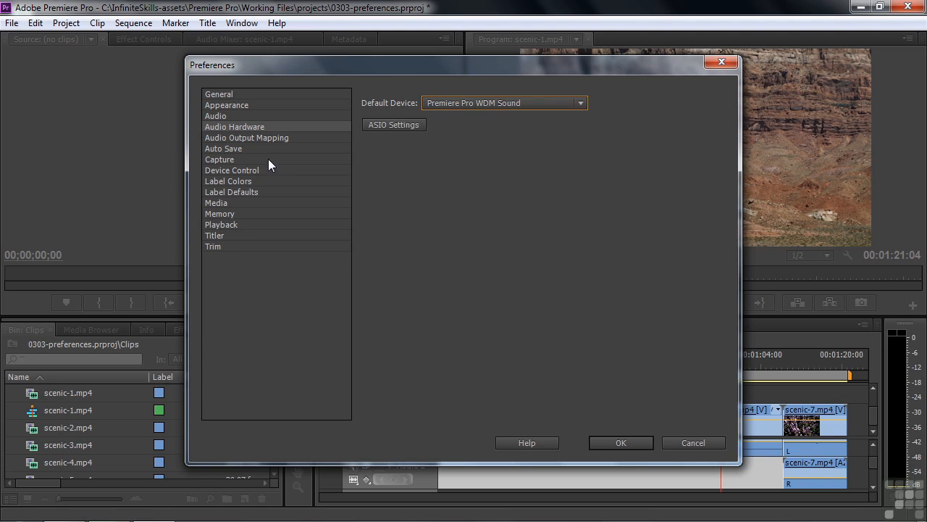
Review the Audio Output Mapping, Auto Save, Capture and Device Control preferences.
click(254, 139)
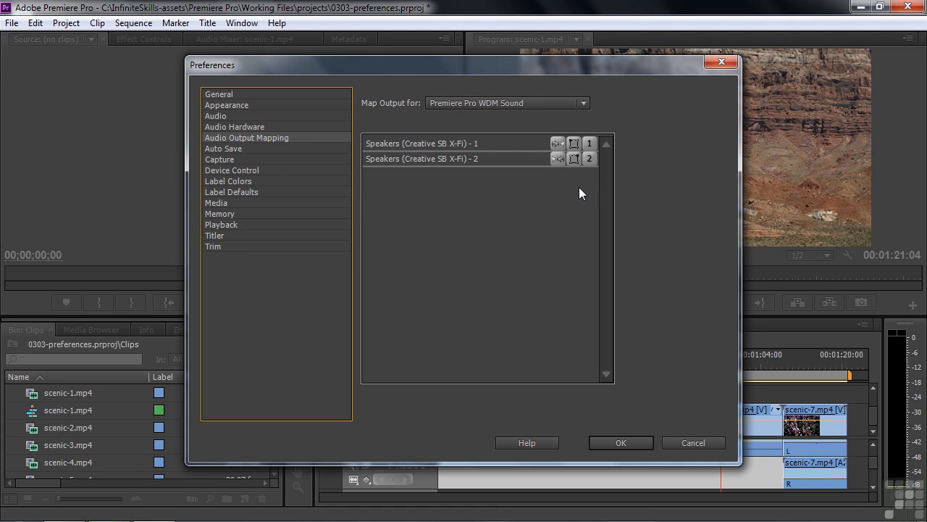
click(225, 148)
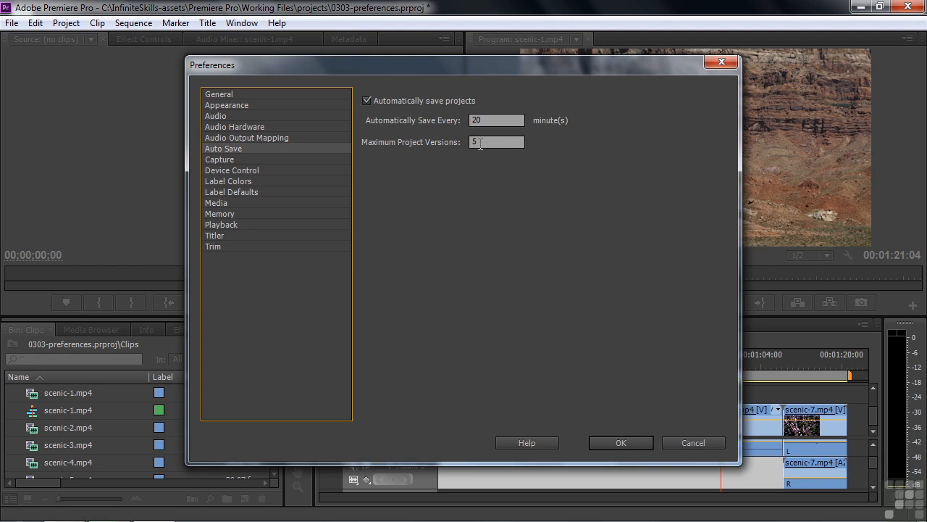
click(222, 159)
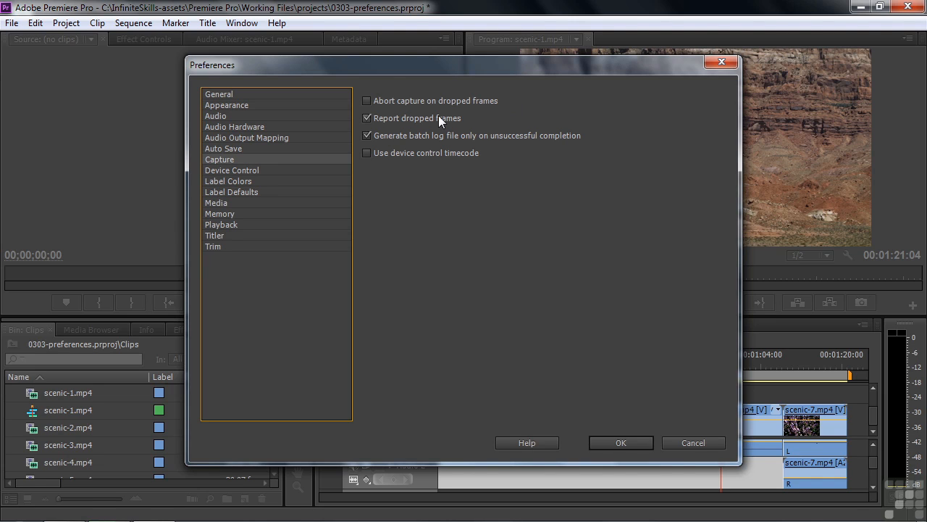
click(244, 172)
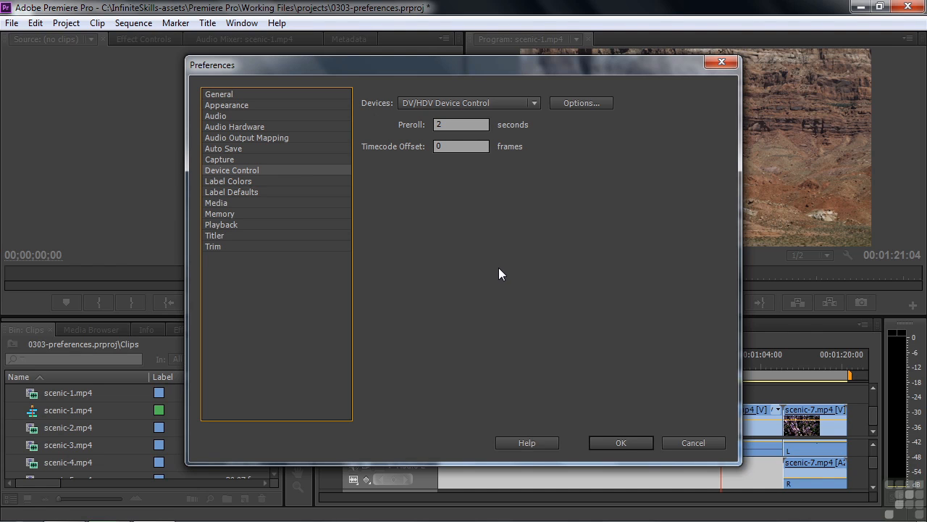
Review the Label Defaults and Label Colors preferences, inspecting the Forest label in the Color Picker and cancelling it.
click(244, 192)
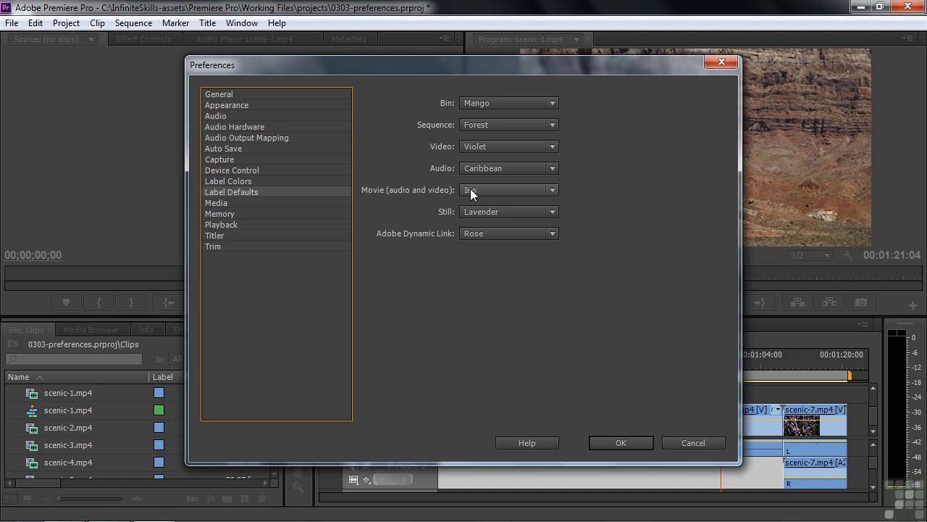
key(Up)
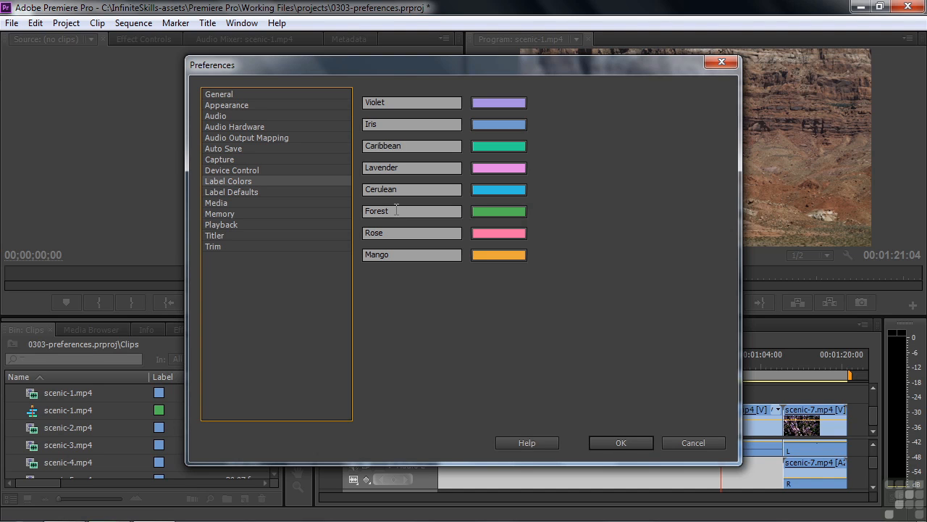
click(497, 212)
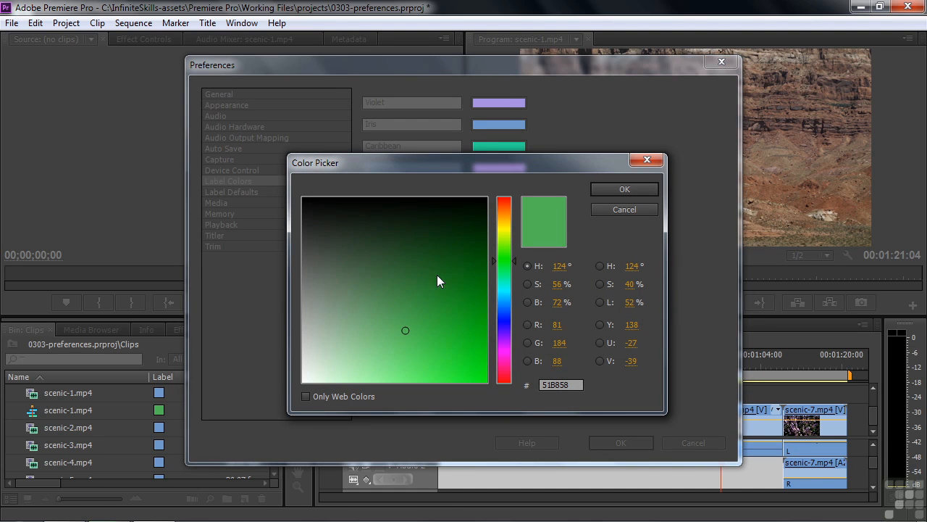
click(622, 211)
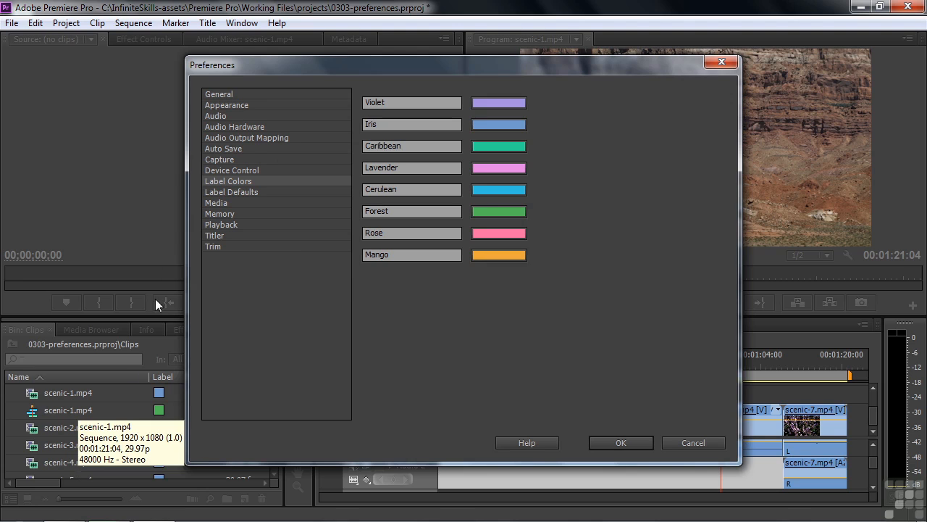
Review the Media and Memory preferences, keeping rendering optimized for Performance.
click(221, 206)
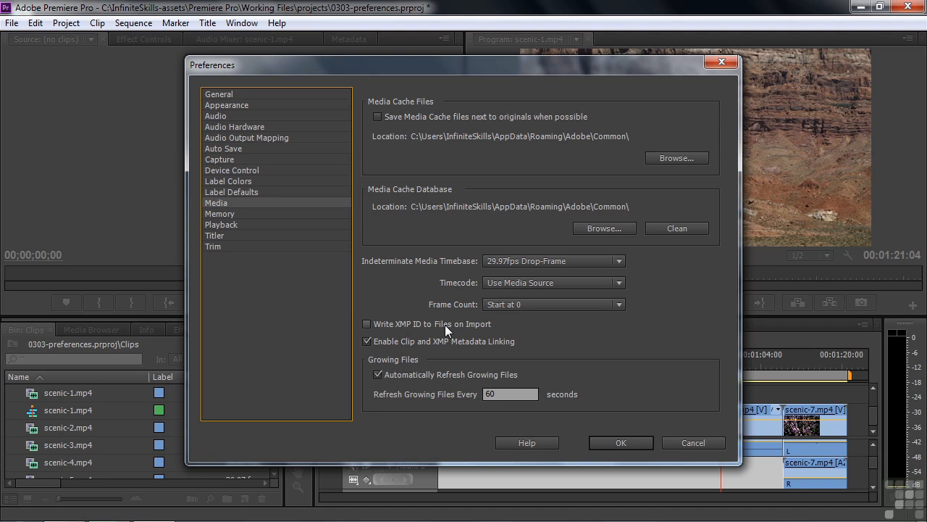
click(218, 215)
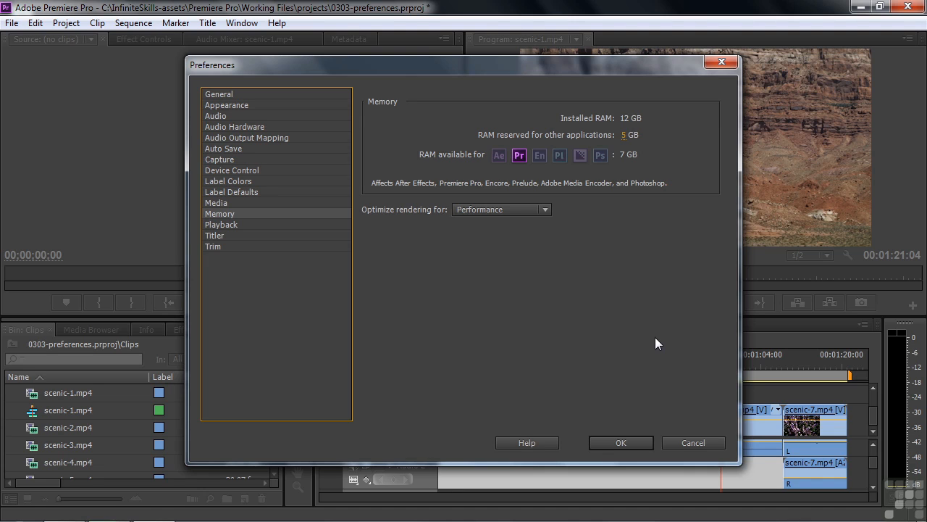
click(547, 210)
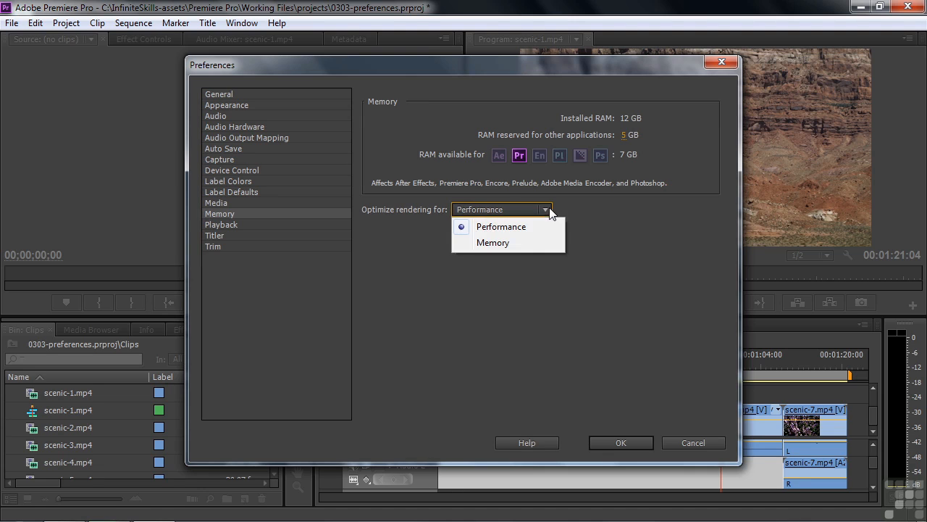
click(511, 226)
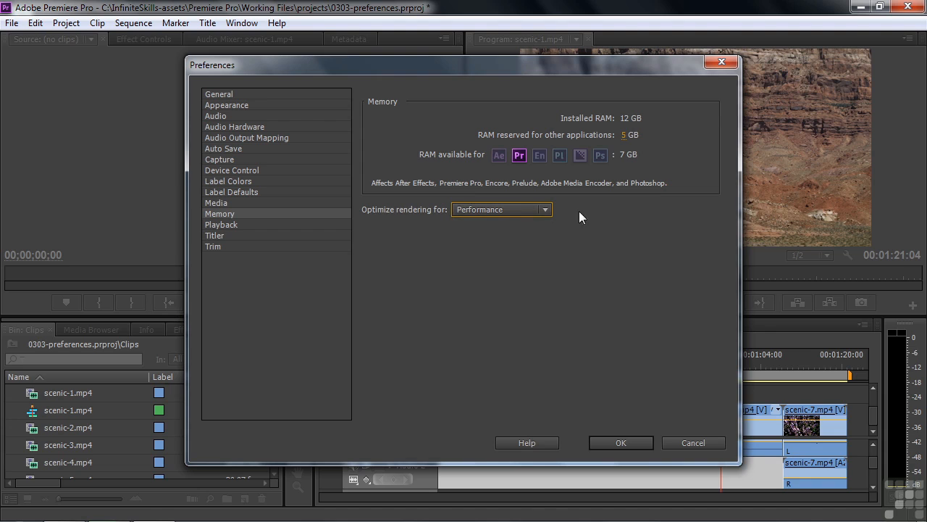
Review the Playback and Titler preferences and apply the preference settings.
click(219, 225)
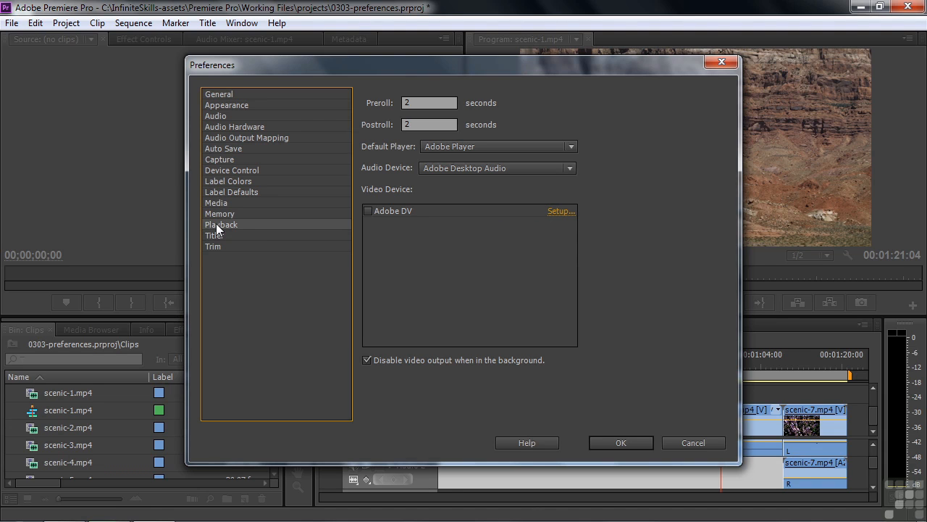
click(214, 237)
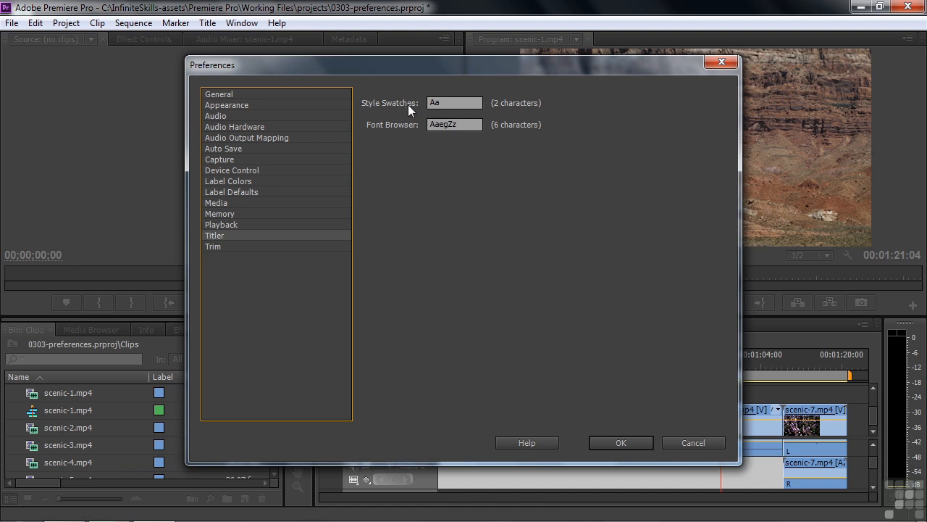
click(622, 443)
Create a new title named Title 01 with the proposed 1920 x 1080 video settings.
click(208, 23)
mouse_move(223, 39)
click(426, 39)
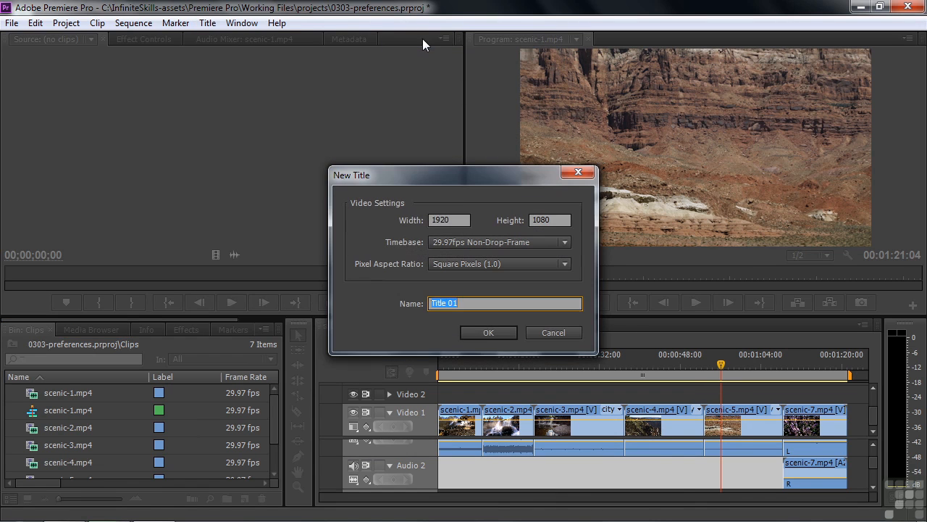
click(484, 332)
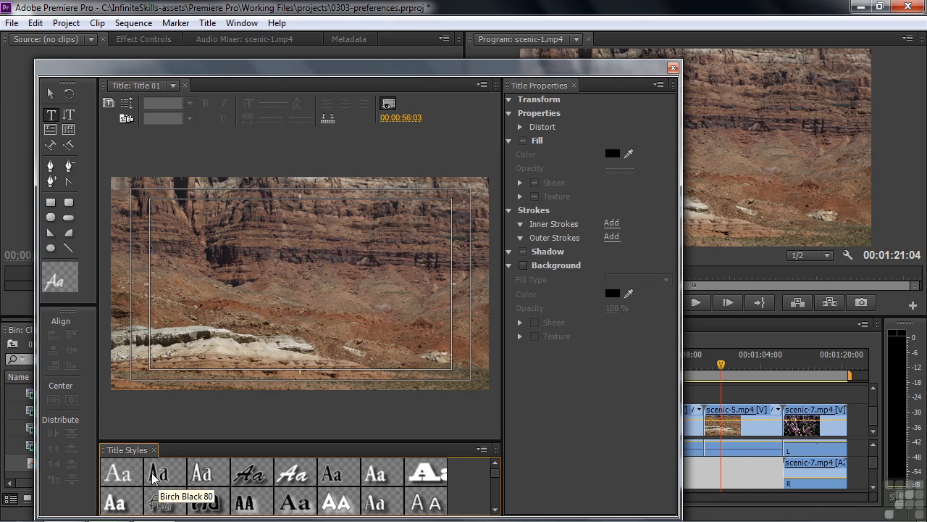
Start a text object in Title 01, examine the sample characters in the font family list and close the title window.
click(214, 298)
click(658, 214)
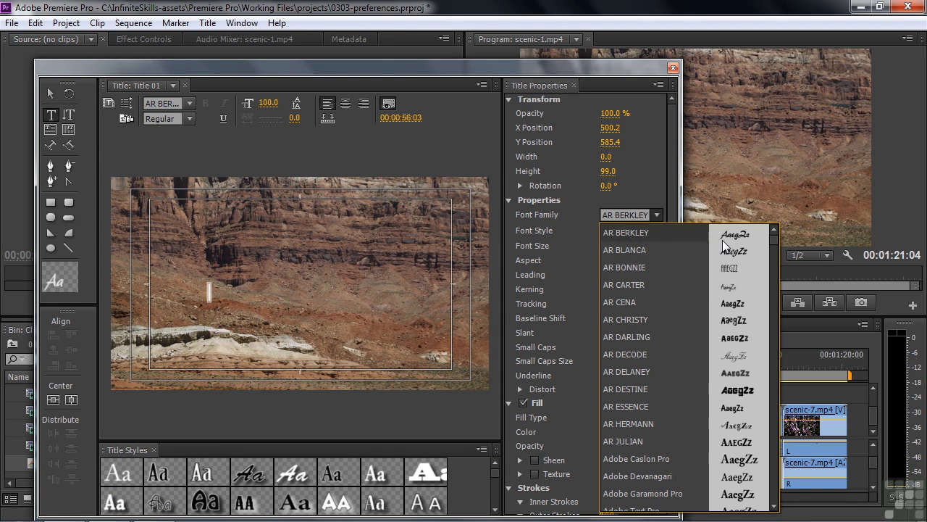
click(667, 112)
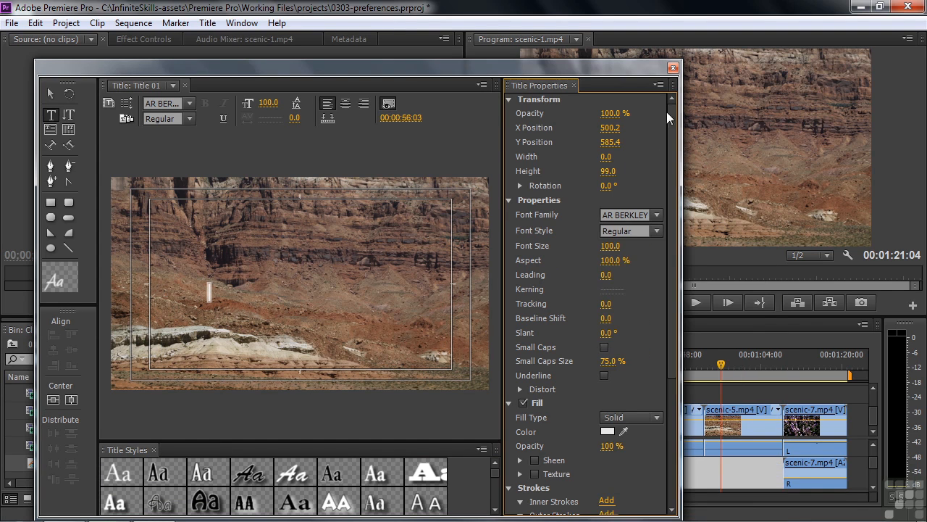
click(673, 67)
Review the Trim preferences and close the Preferences dialog.
click(35, 23)
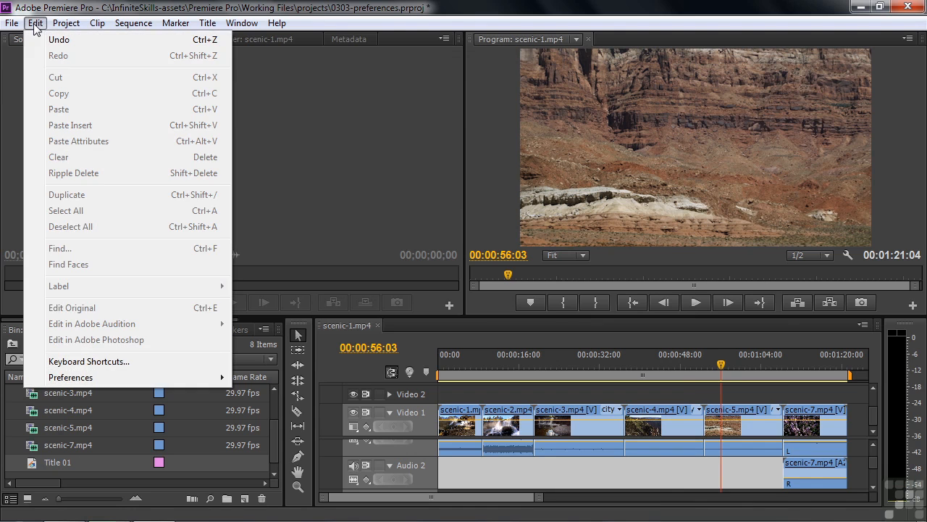
mouse_move(72, 377)
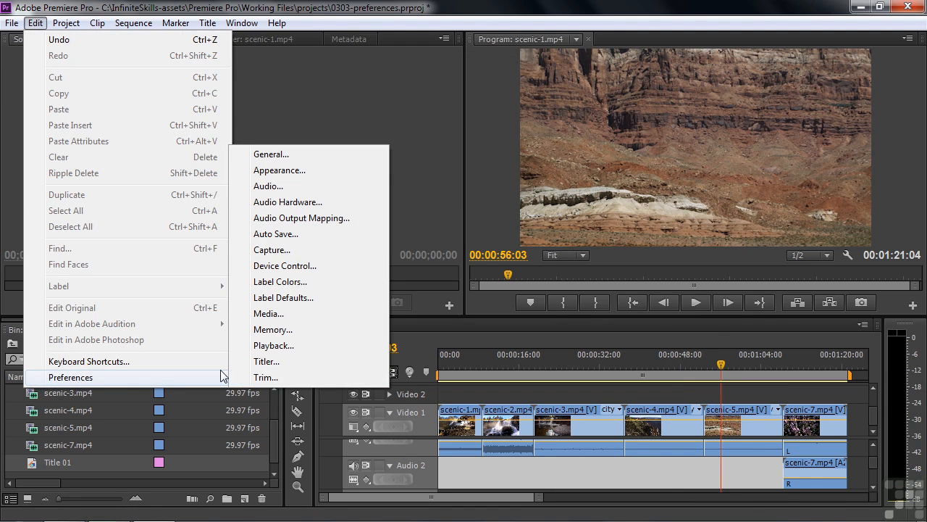
click(265, 377)
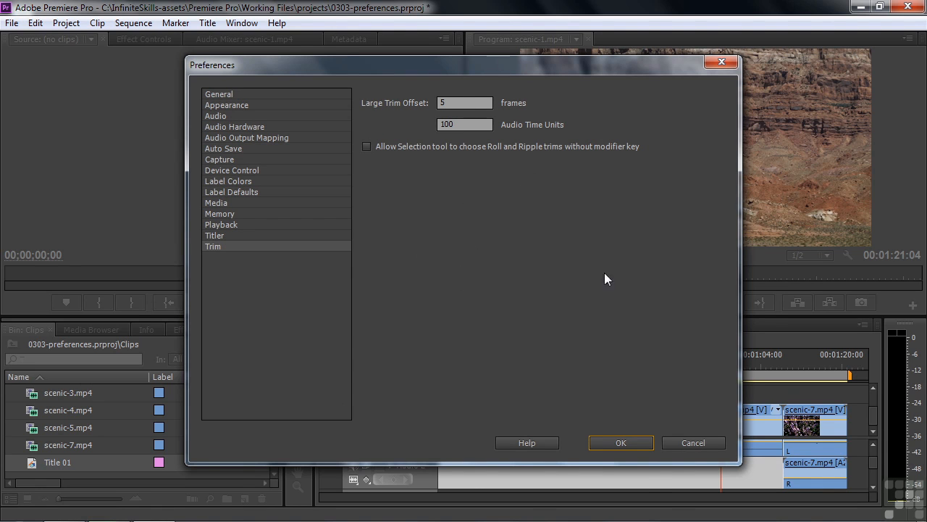
click(621, 442)
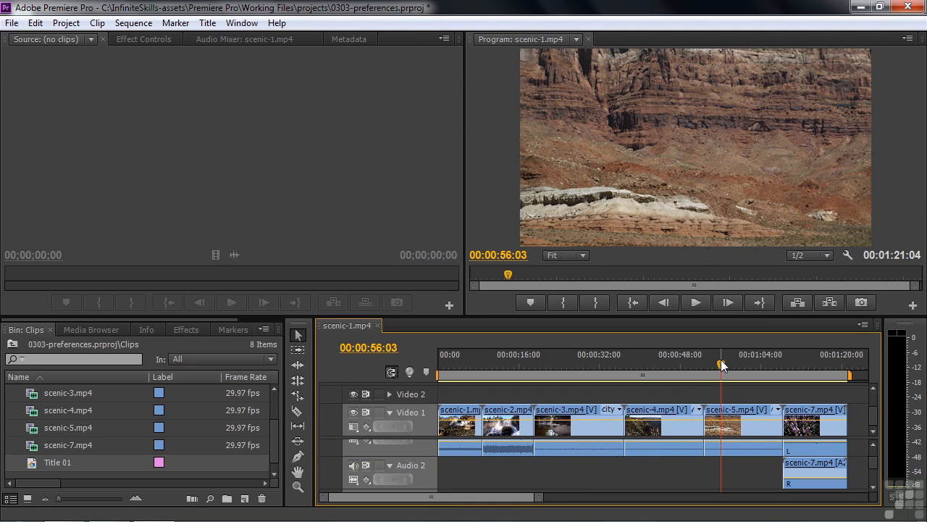
Enter trim mode at the edit between scenic-4 and scenic-5 and trim the start of scenic-5 forward 15 frames.
key(t)
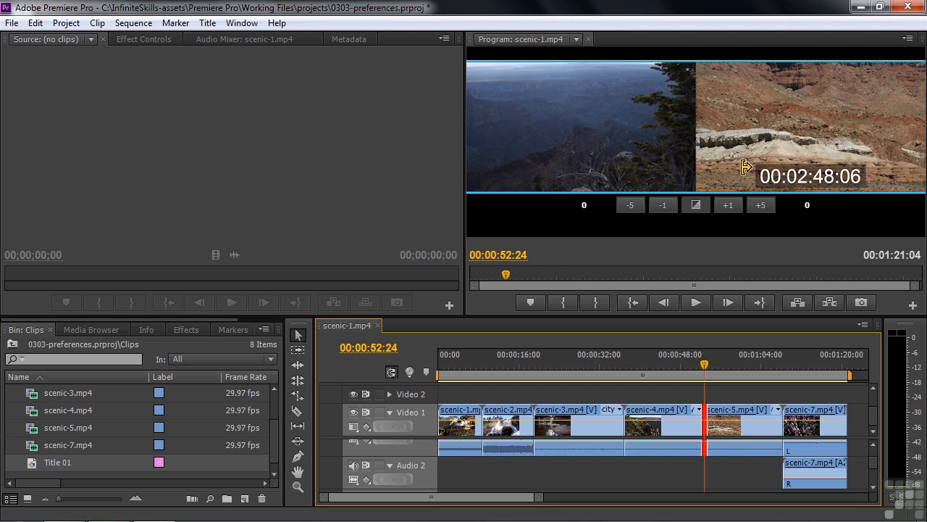
click(761, 205)
click(762, 206)
click(762, 206)
click(762, 206)
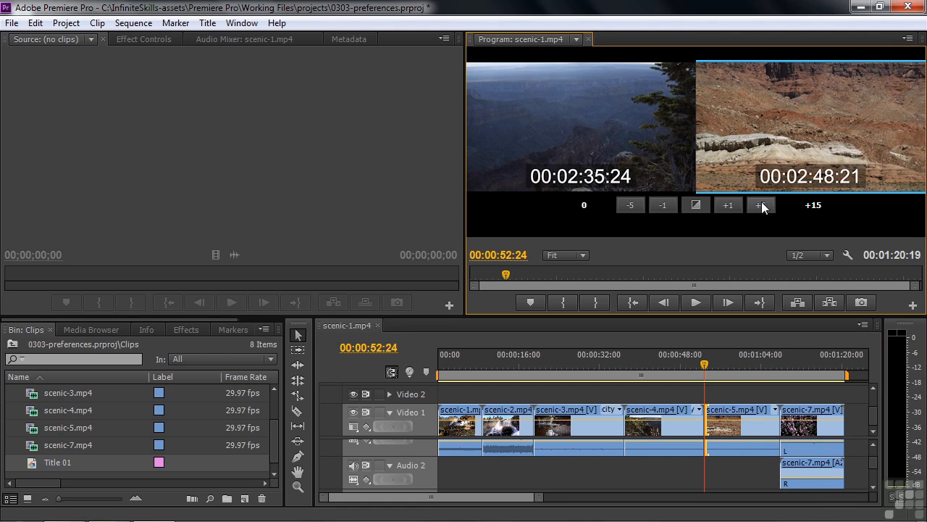
Trim the start of scenic-5 back 15 frames, and shorten the end of scenic-4 by 15 frames in 5-frame increments.
click(631, 205)
click(631, 206)
click(630, 205)
click(635, 139)
click(632, 205)
click(631, 205)
click(632, 205)
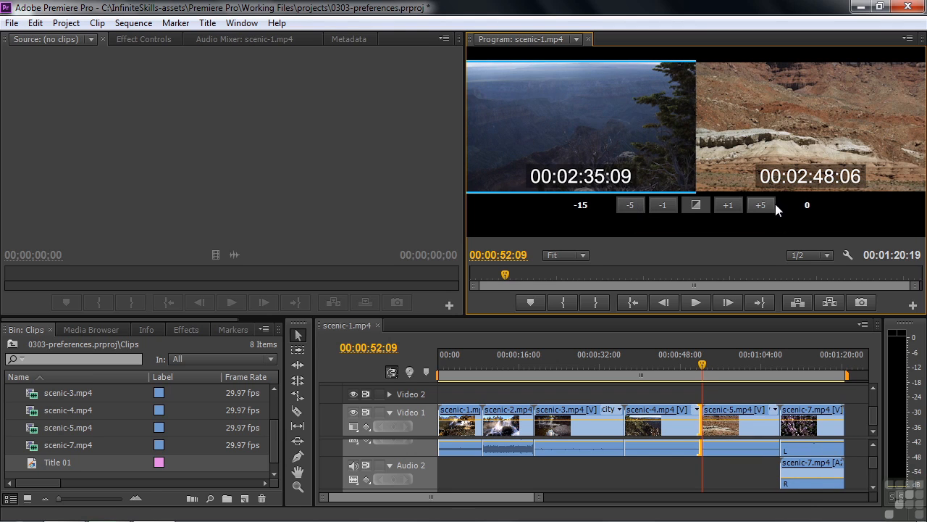
Set the Large Trim Offset to 30 frames in the Trim preferences and apply it.
click(35, 22)
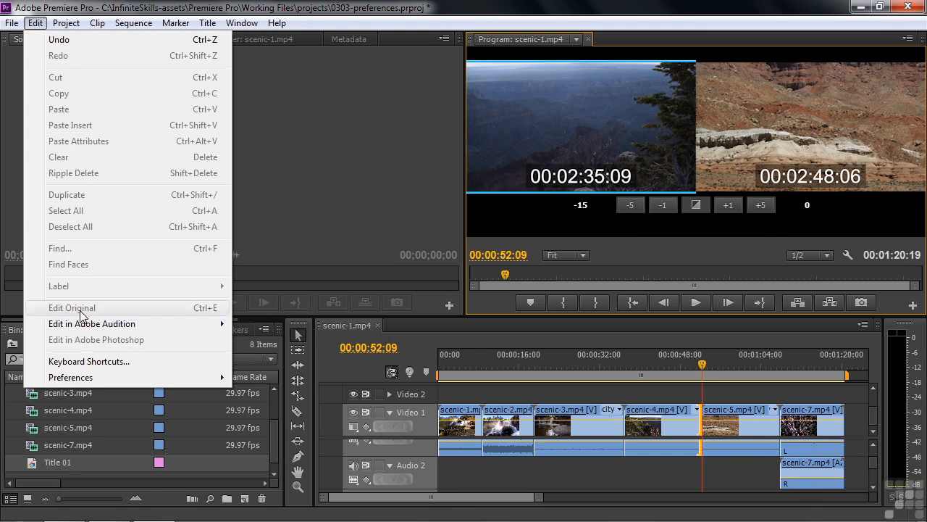
mouse_move(90, 378)
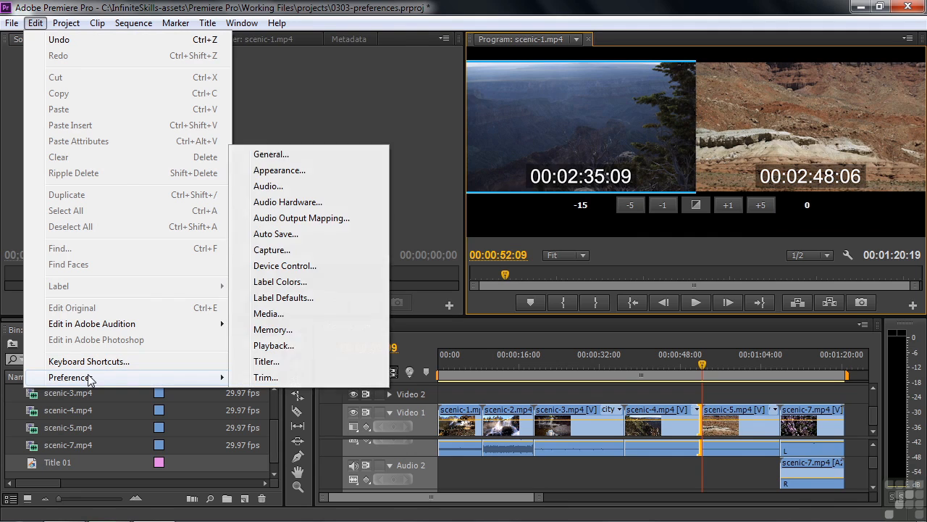
click(264, 378)
click(457, 104)
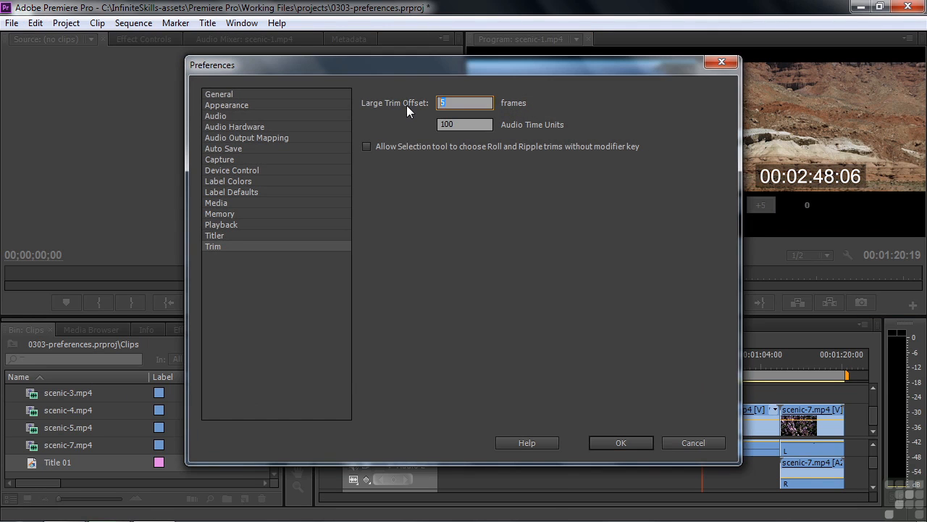
text(30)
click(631, 447)
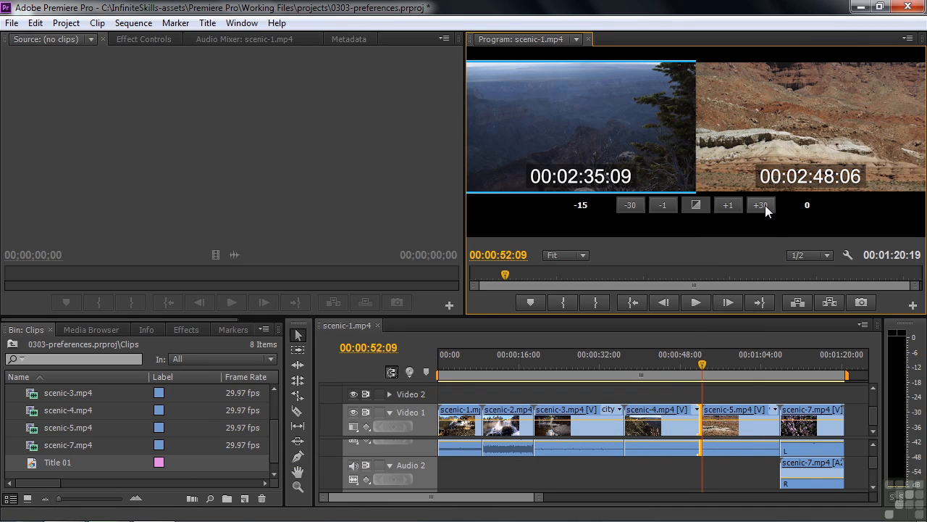
Trim the start of scenic-5 forward 120 frames in 30-frame increments.
click(755, 168)
click(759, 206)
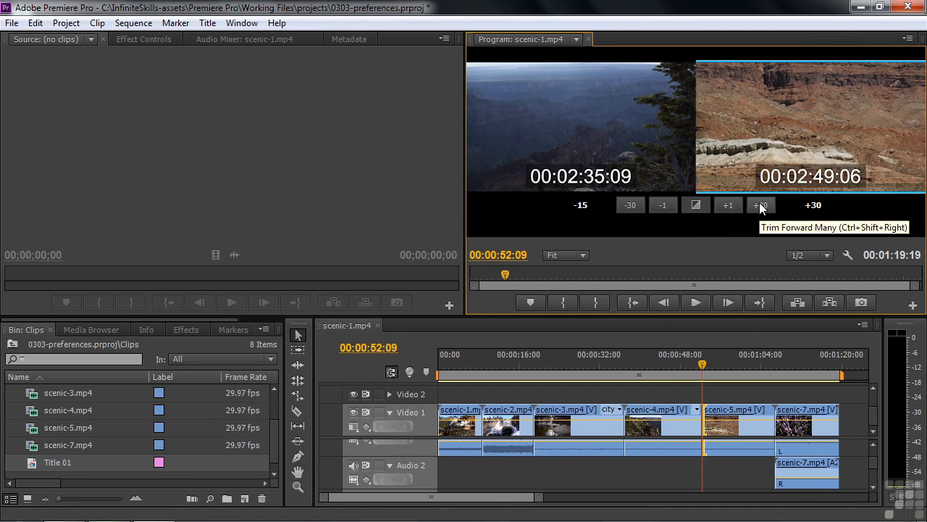
click(759, 206)
click(759, 206)
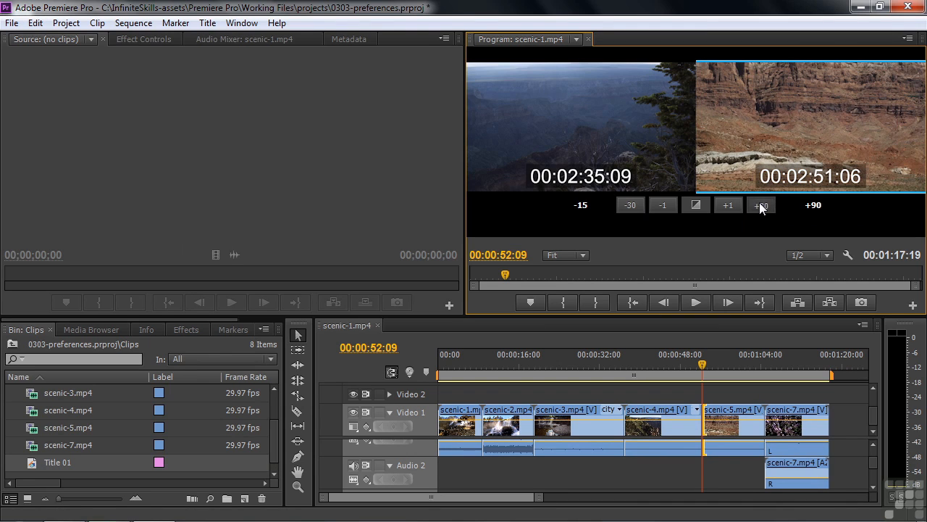
click(759, 206)
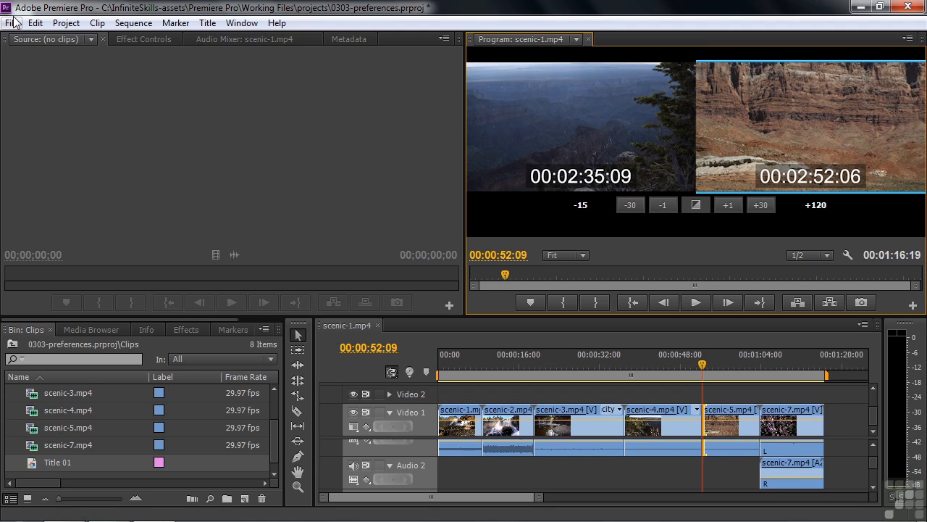
Review the Trim preference for Roll and Ripple trims with the Selection tool and close the Preferences dialog.
click(35, 23)
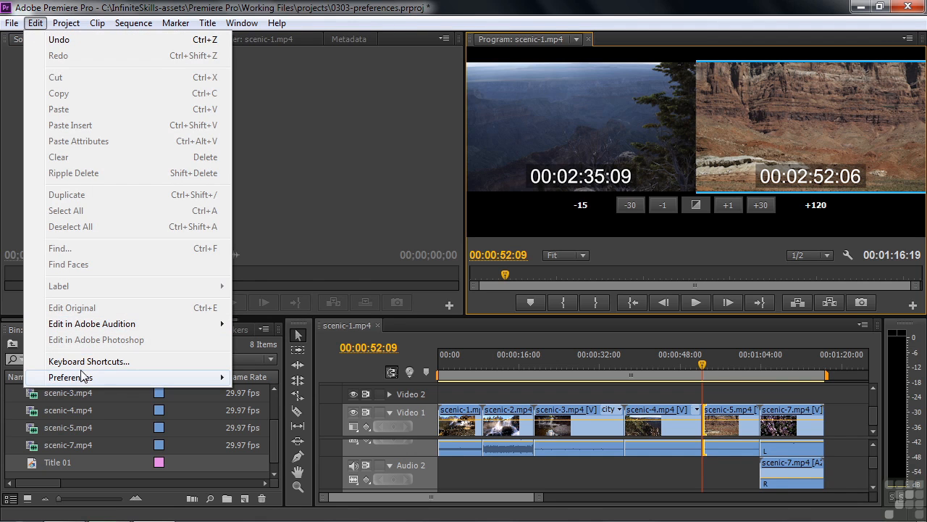
mouse_move(83, 377)
click(276, 378)
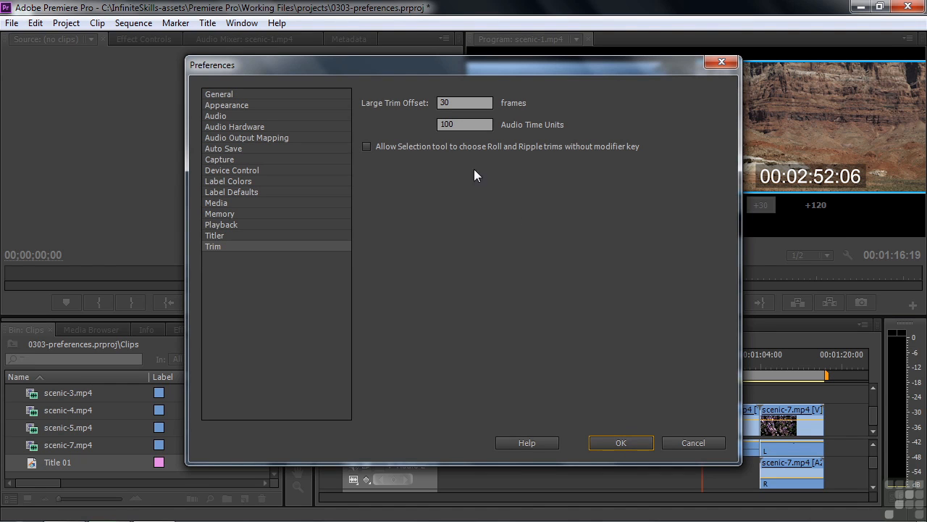
click(621, 443)
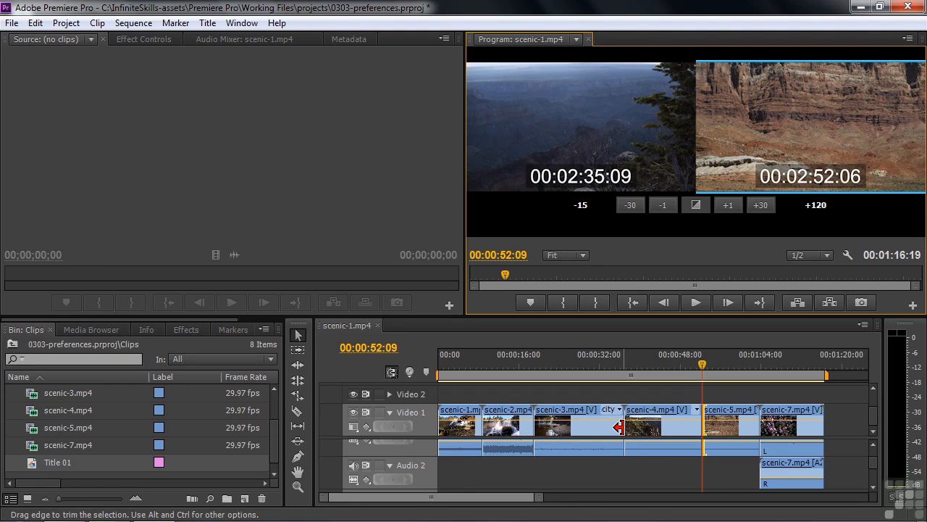
Try shortening the end of scenic-3 with a regular trim in the timeline, and undo that trim.
drag(619, 427, 603, 427)
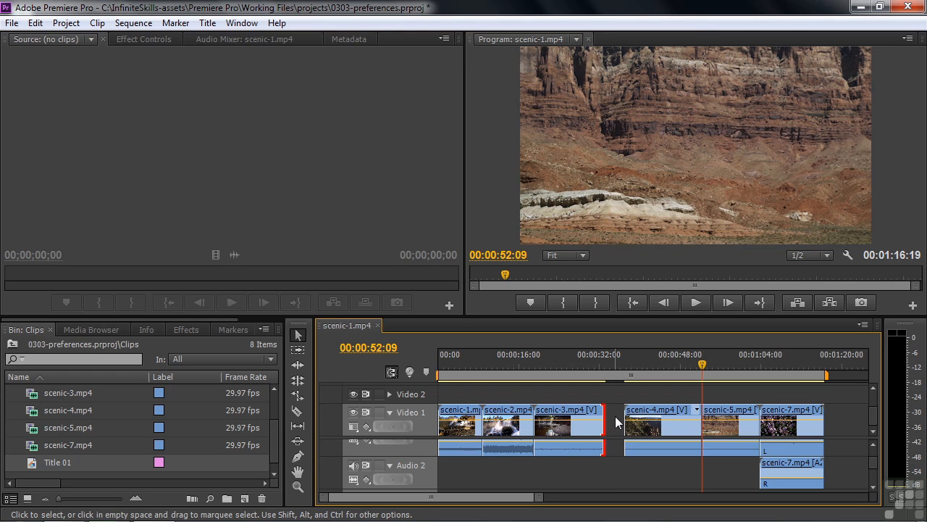
key(ctrl+z)
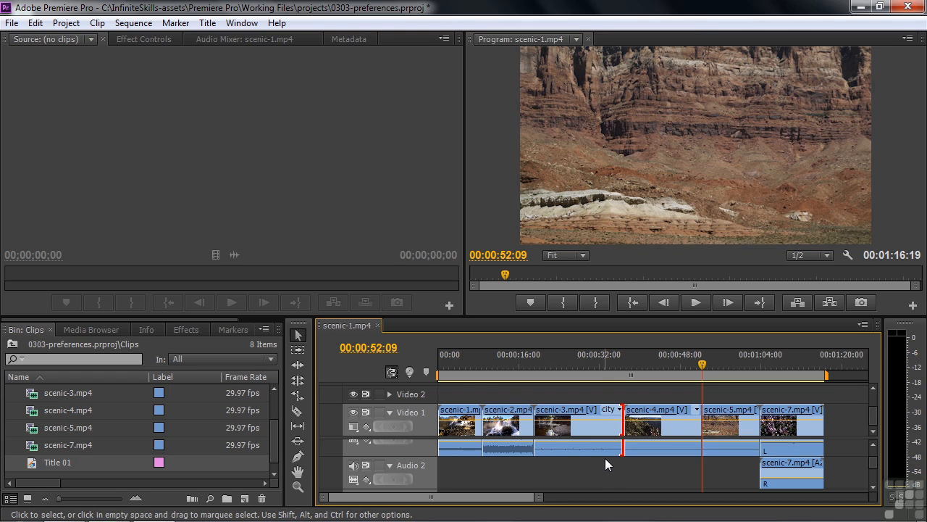
click(604, 427)
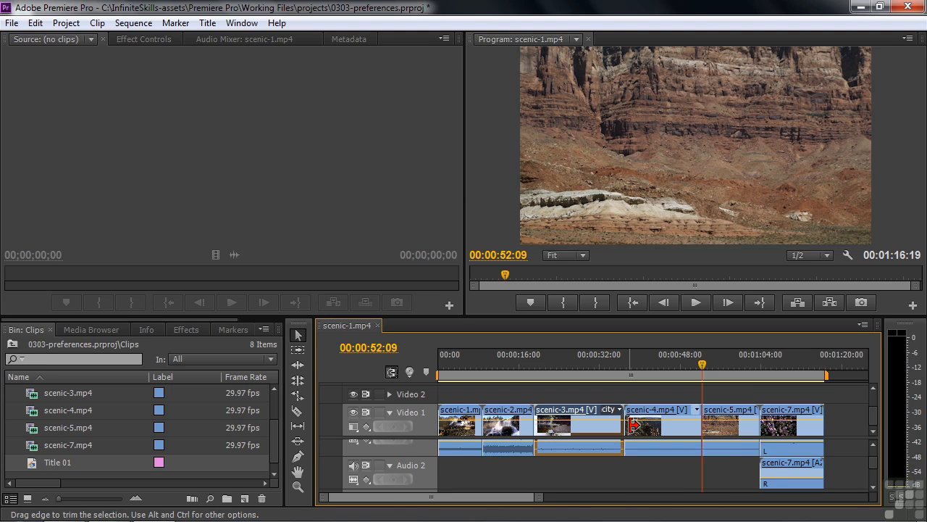
Ripple-trim the start and the end of scenic-4 with the Selection tool, shortening the clip to about 8 seconds.
key(ctrl)
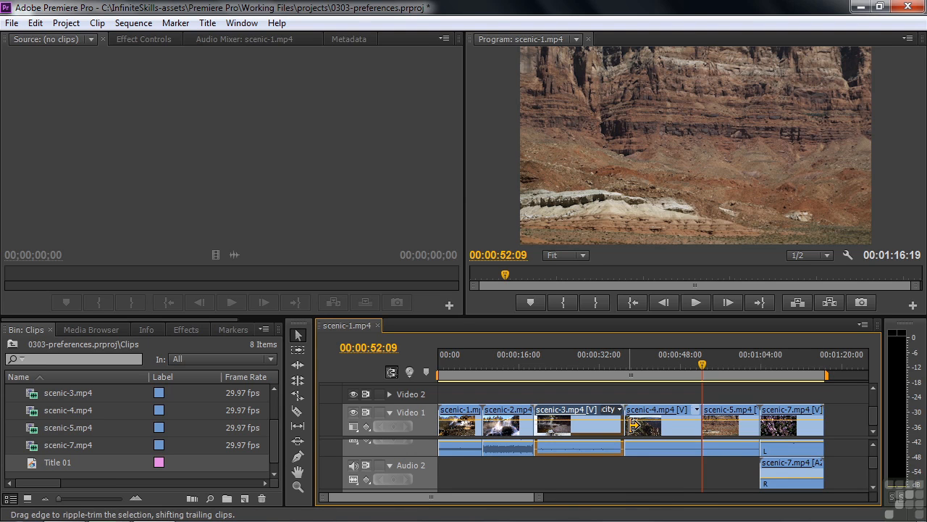
drag(633, 424, 650, 428)
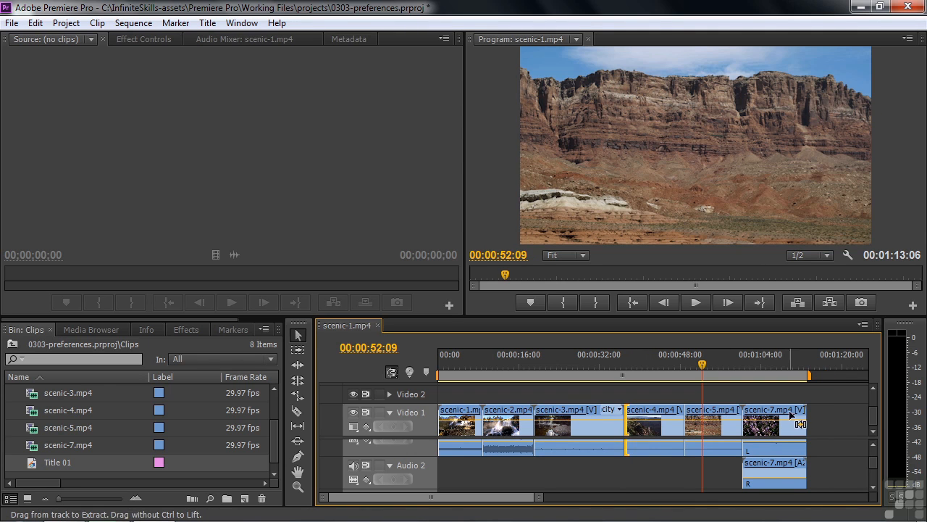
click(676, 425)
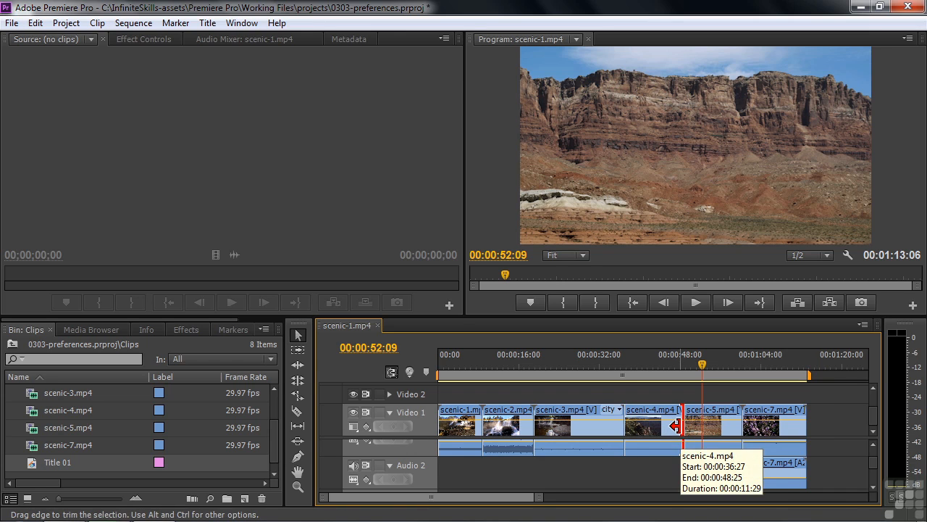
click(631, 425)
drag(632, 426, 656, 428)
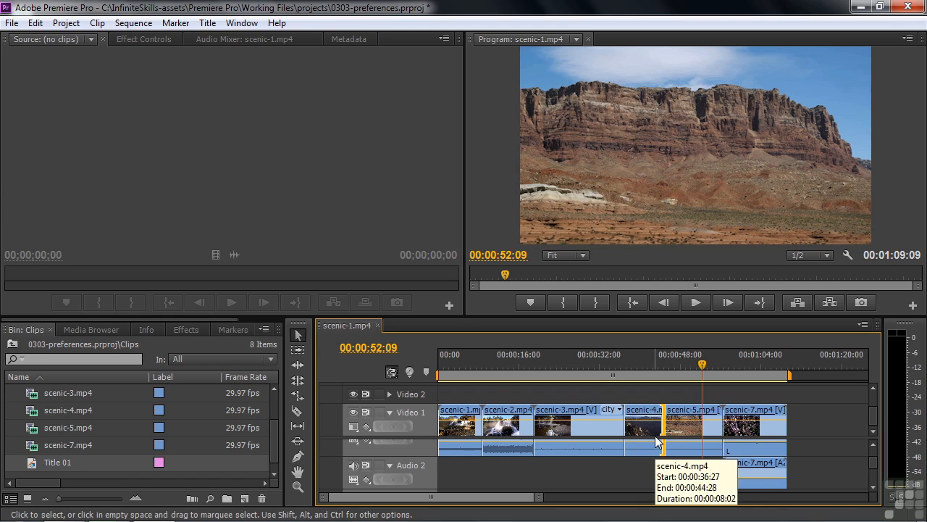
Allow the Selection tool to choose Roll and Ripple trims without a modifier key in the Trim preferences.
click(35, 23)
mouse_move(113, 381)
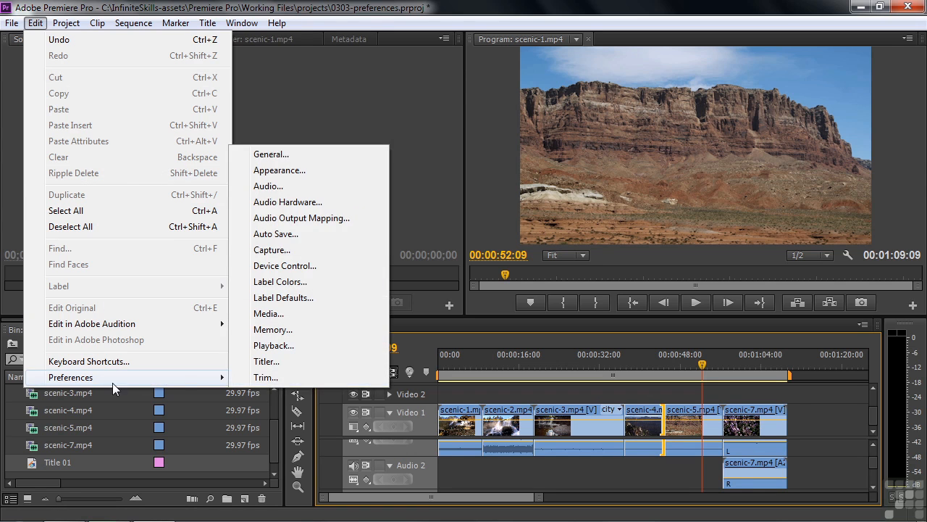
click(252, 376)
click(368, 146)
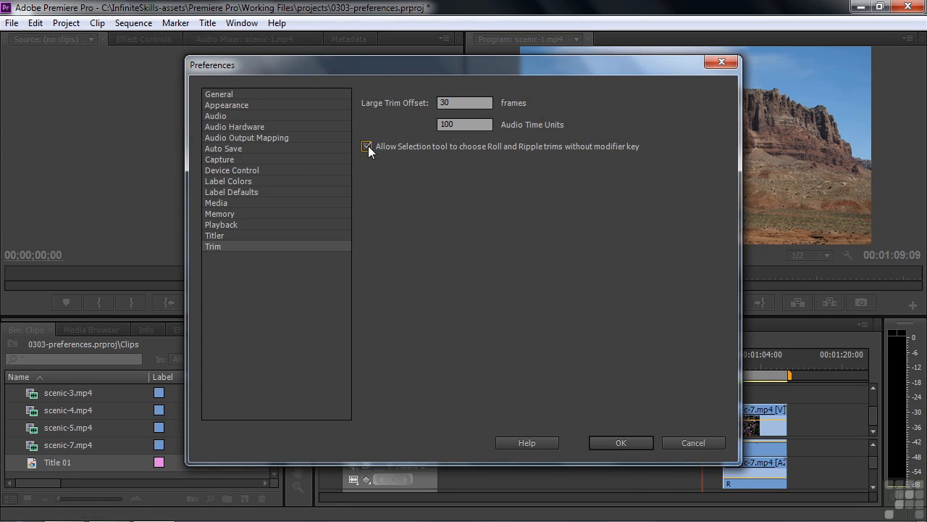
click(635, 445)
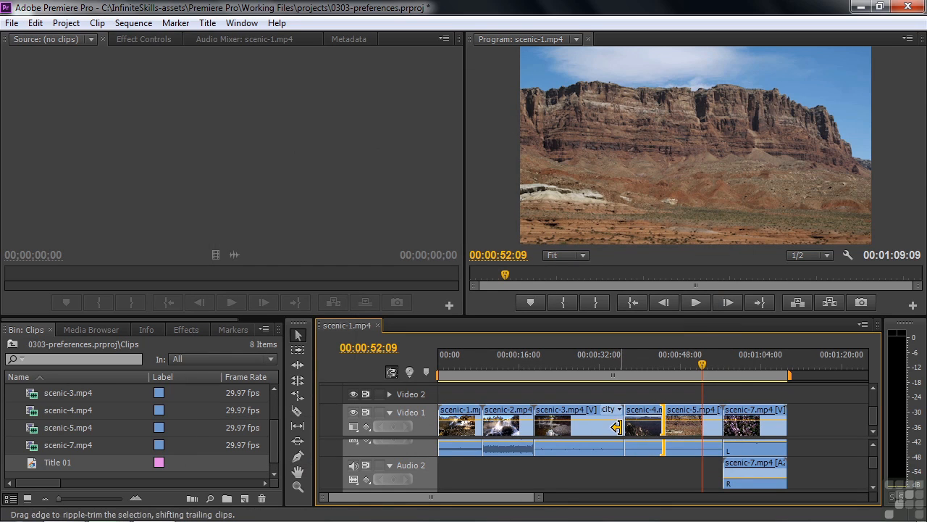
Shorten the end of scenic-3 with a ripple and a regular trim, and roll the scenic-4/scenic-5 edit slightly earlier in between.
drag(616, 427, 607, 427)
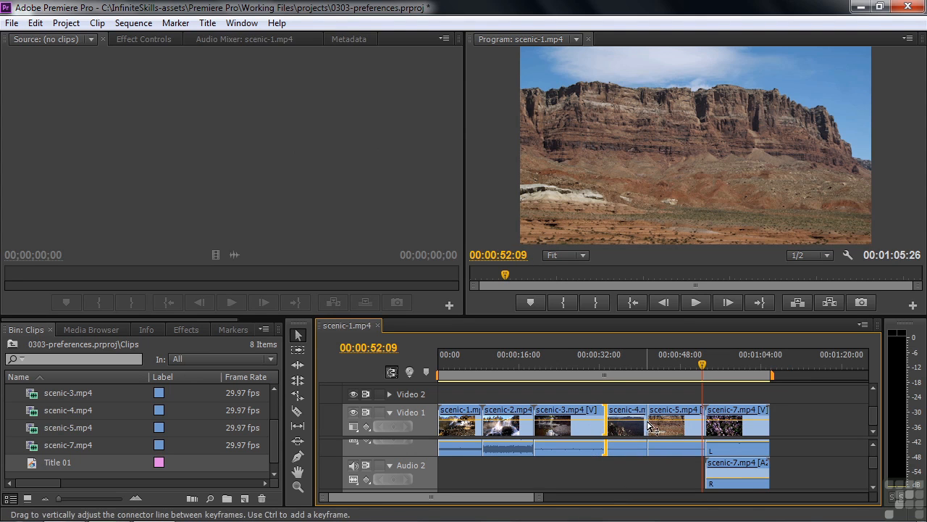
mouse_move(649, 427)
mouse_down()
mouse_move(641, 427)
mouse_move(658, 428)
mouse_move(645, 428)
mouse_up()
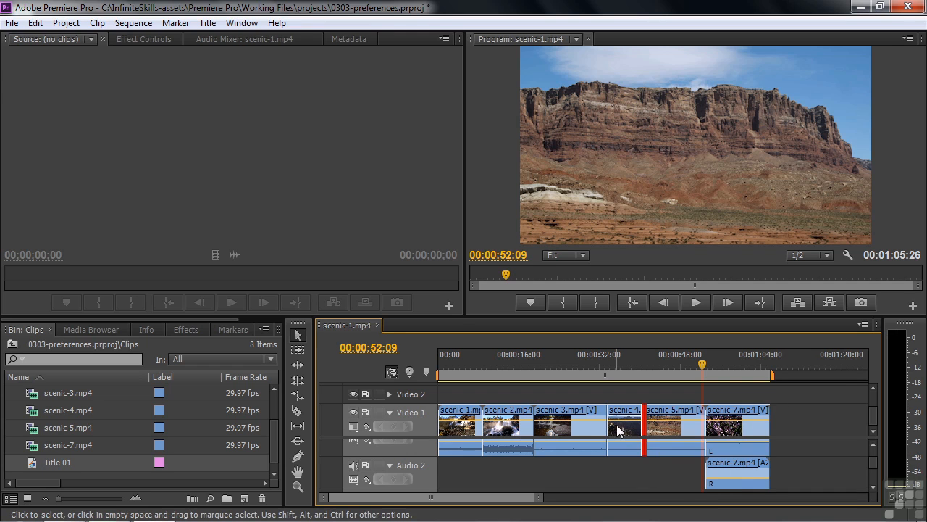
drag(600, 426, 587, 424)
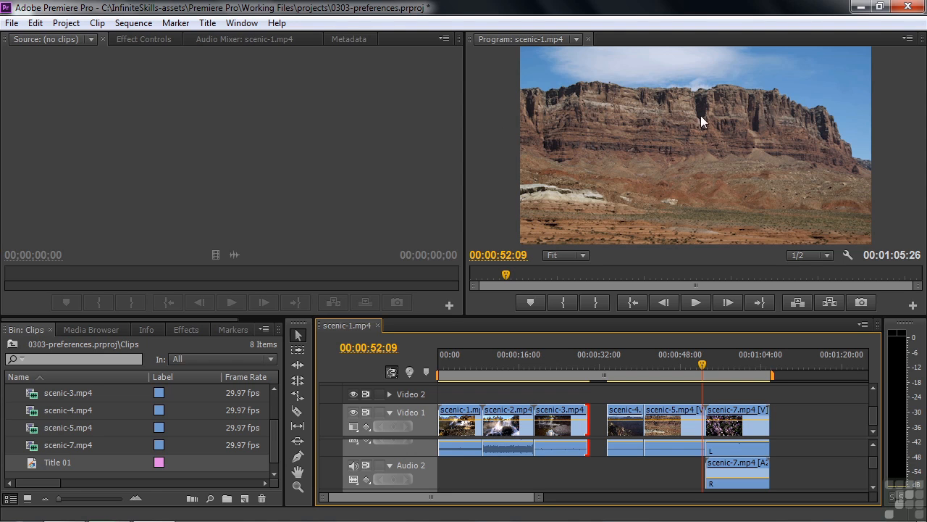
Close Premiere Pro without saving the project and relaunch it from the desktop with its preferences reset to the defaults.
click(910, 8)
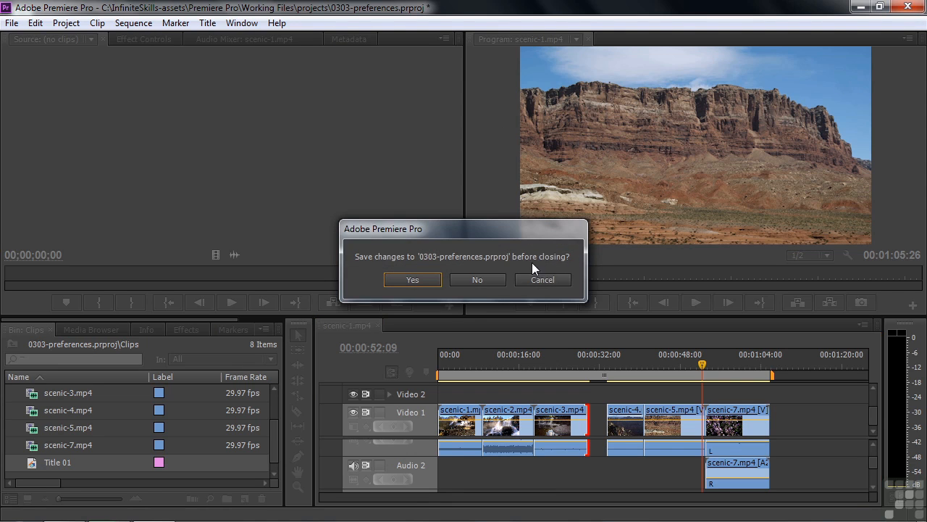
click(478, 281)
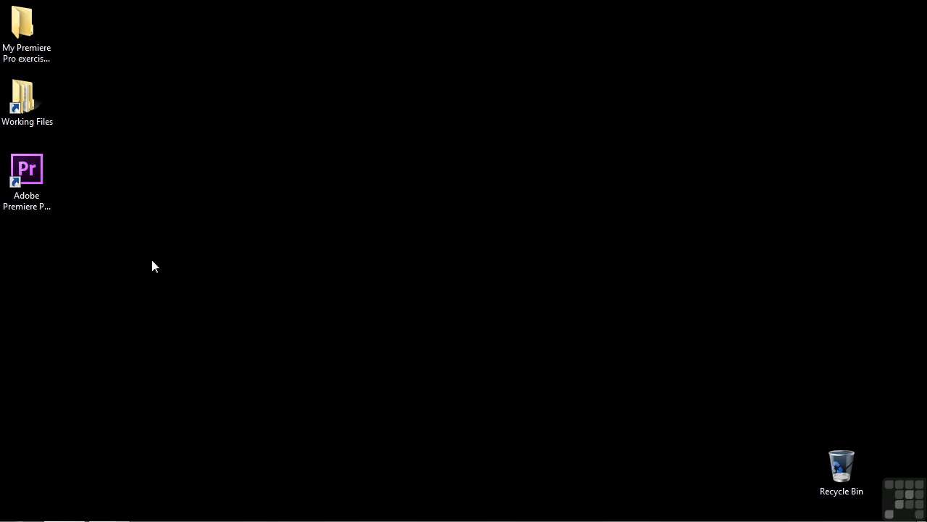
double_click(20, 171)
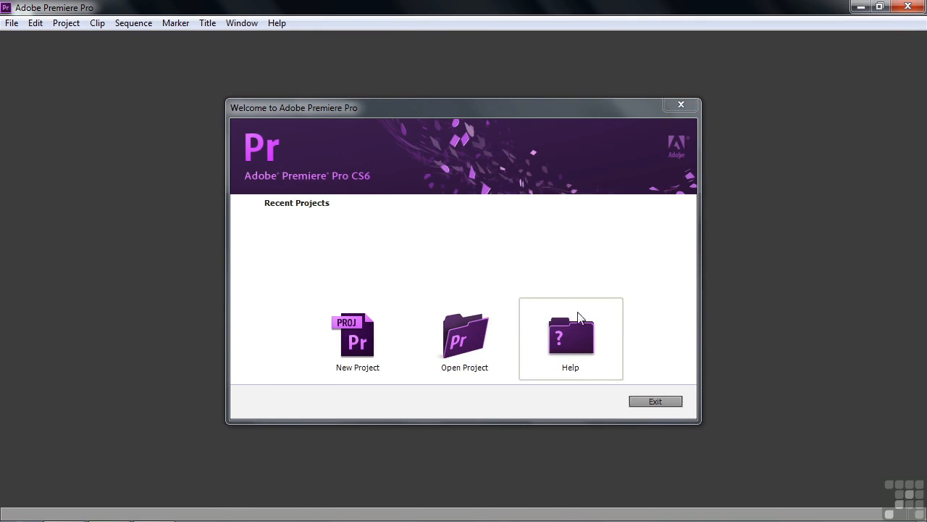
Open the 0303-preferences project from the projects folder inside Working Files.
click(478, 344)
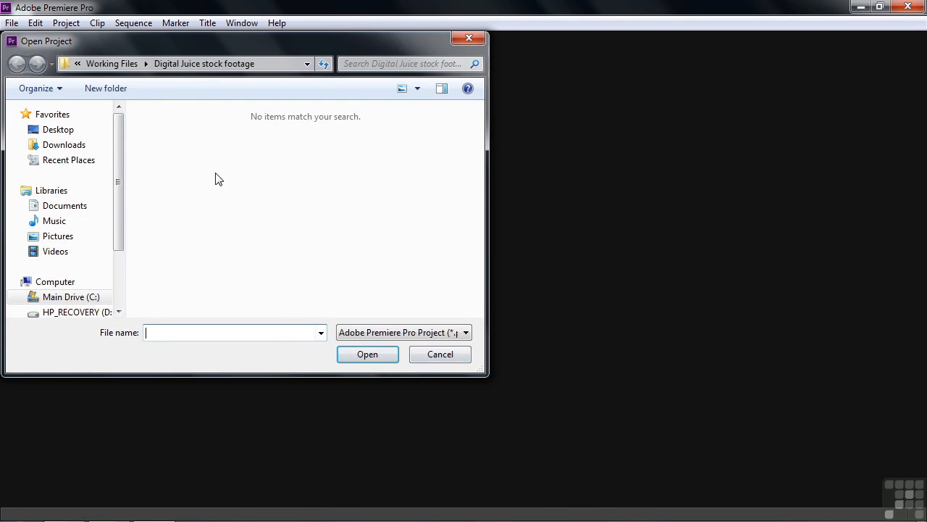
click(114, 65)
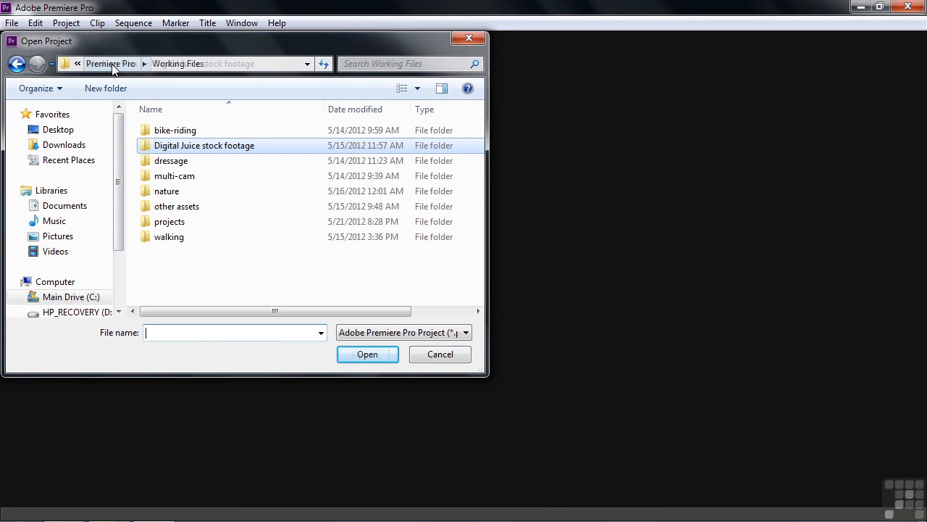
double_click(158, 225)
double_click(150, 145)
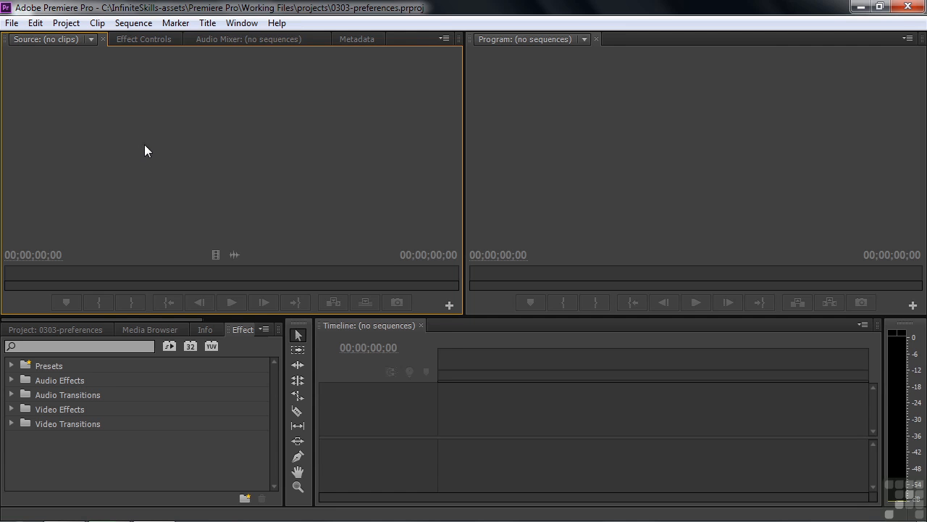
Open the Trim preferences to check the Large Trim Offset and Selection tool settings after the restart.
click(35, 23)
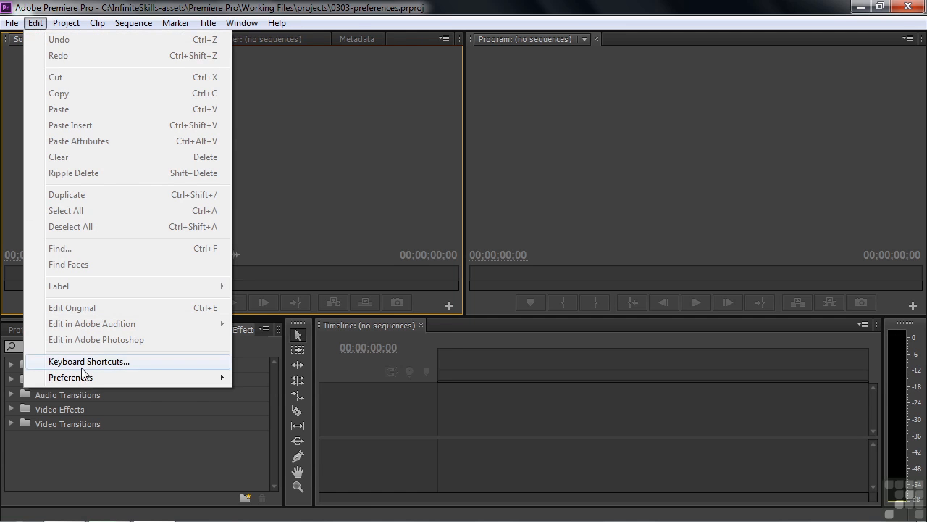
mouse_move(84, 381)
click(268, 378)
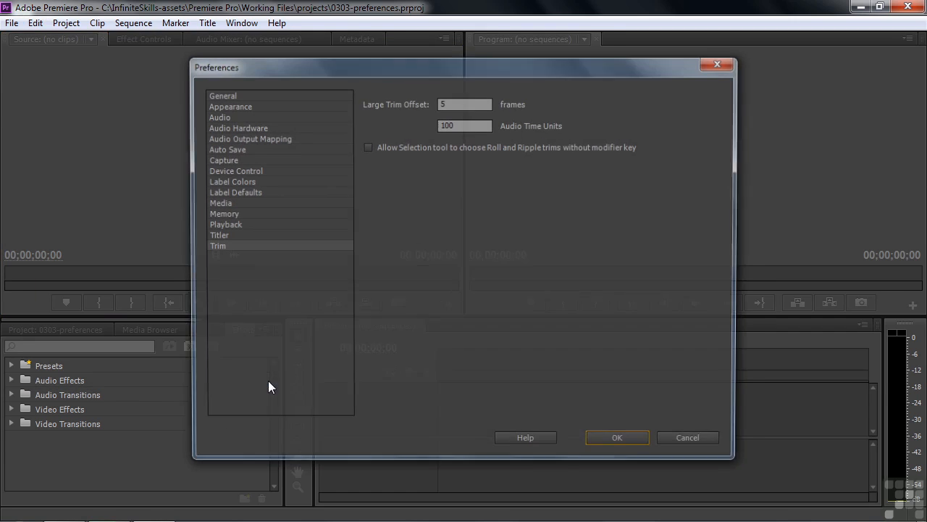